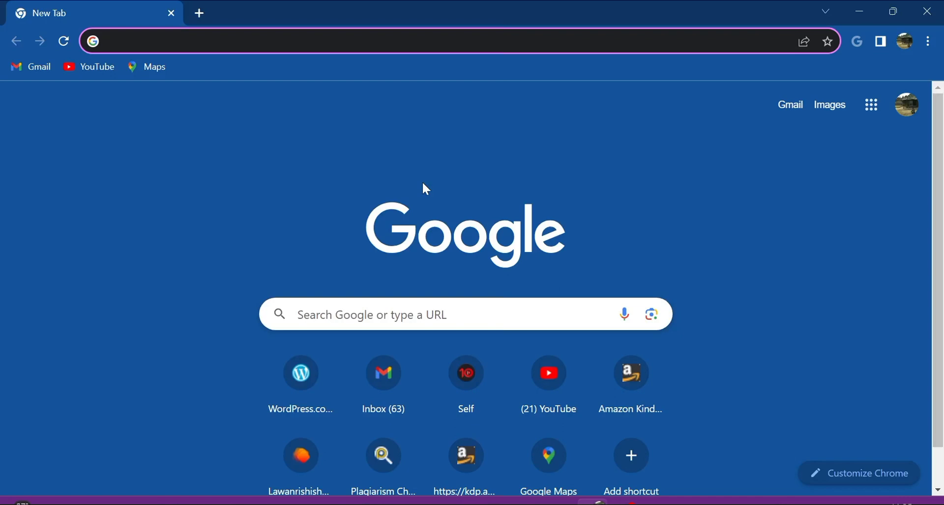
# - Search Google for 'bhukosh' and open the Geological Survey of India's Bhukosh portal
pyautogui.write('bhukosh')
pyautogui.press('Return')
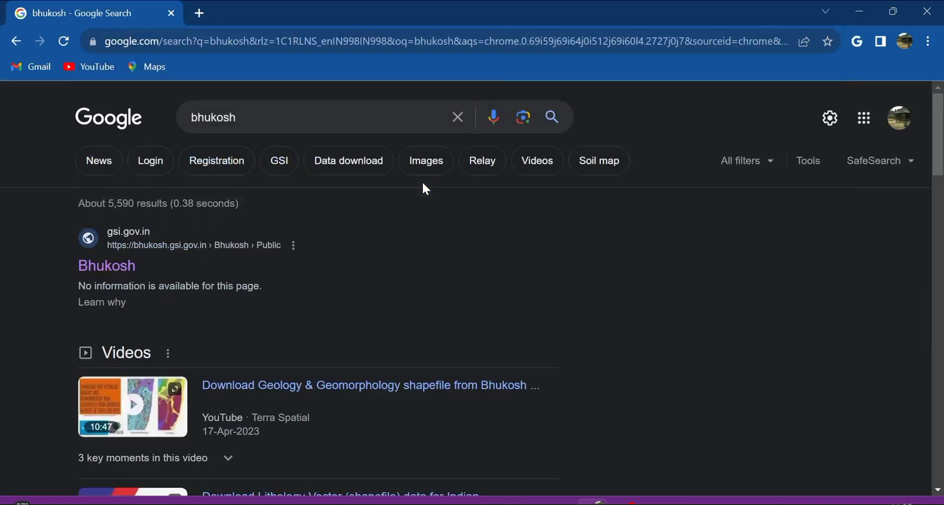
pyautogui.click(129, 275)
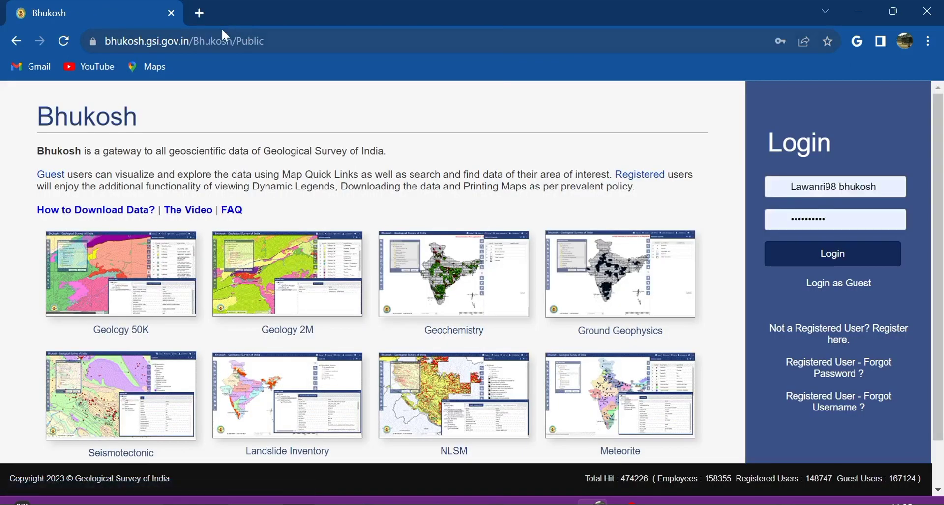
# - In a new tab, search 'diva' and open the DIVA-GIS download-data-by-country page
pyautogui.click(200, 13)
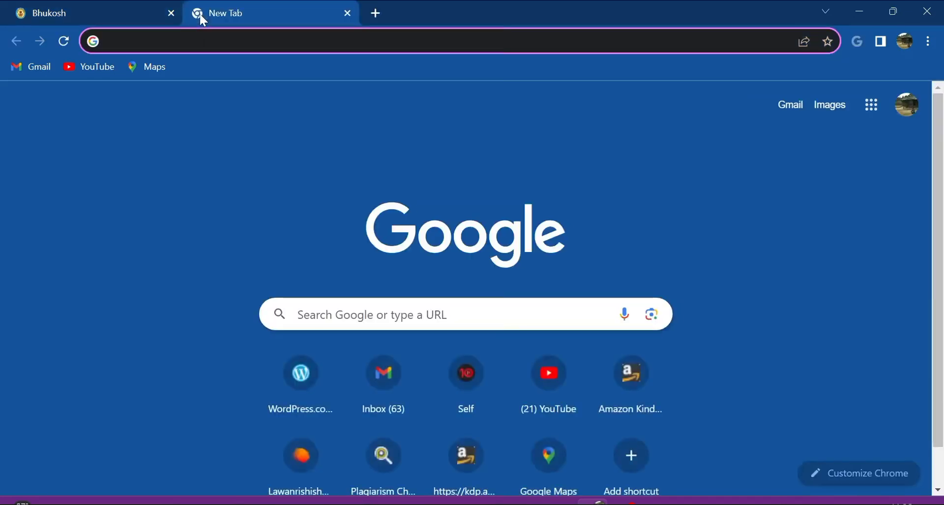
pyautogui.write('diva')
pyautogui.press('Return')
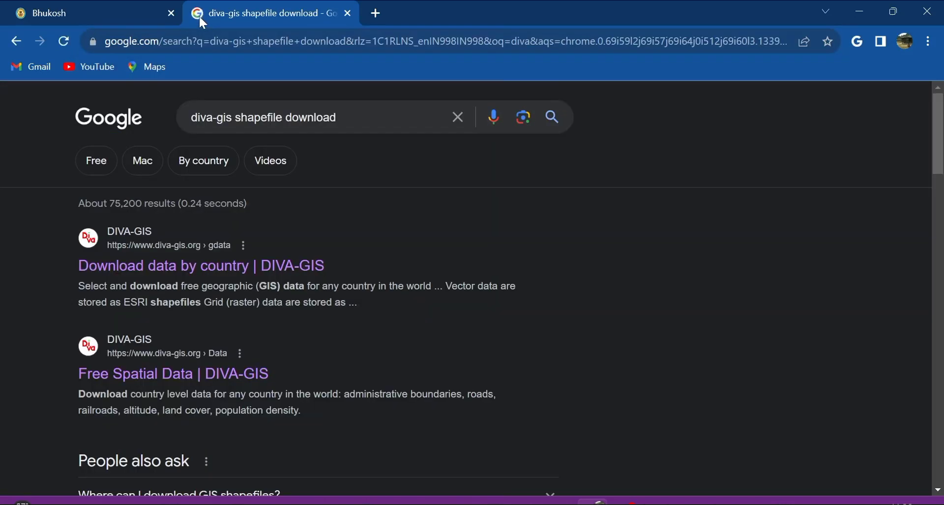
pyautogui.click(215, 269)
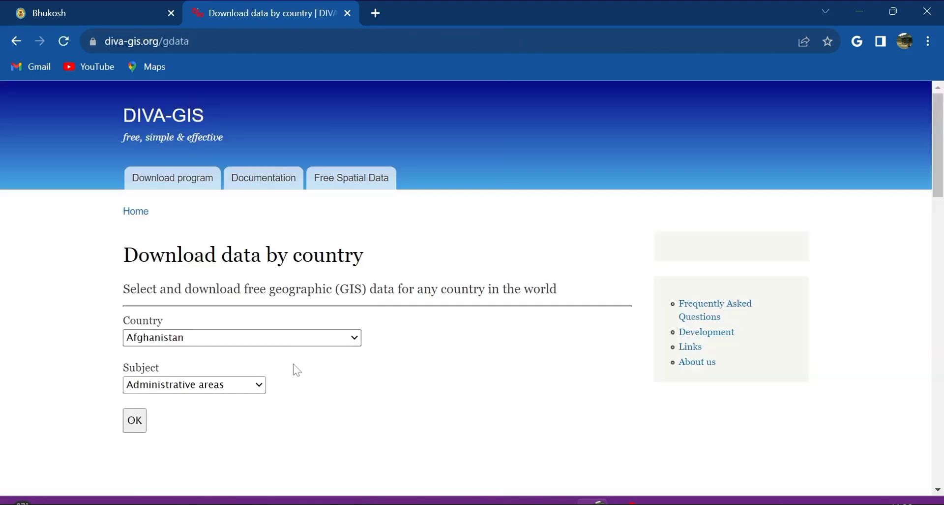
# - Keep Administrative areas as the DIVA-GIS subject, then return to the Bhukosh login page
pyautogui.click(263, 389)
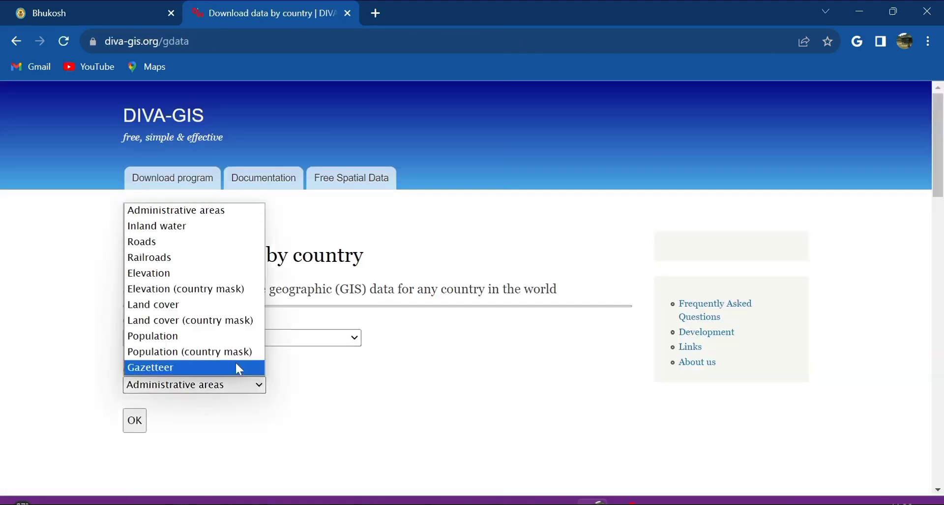
pyautogui.click(226, 216)
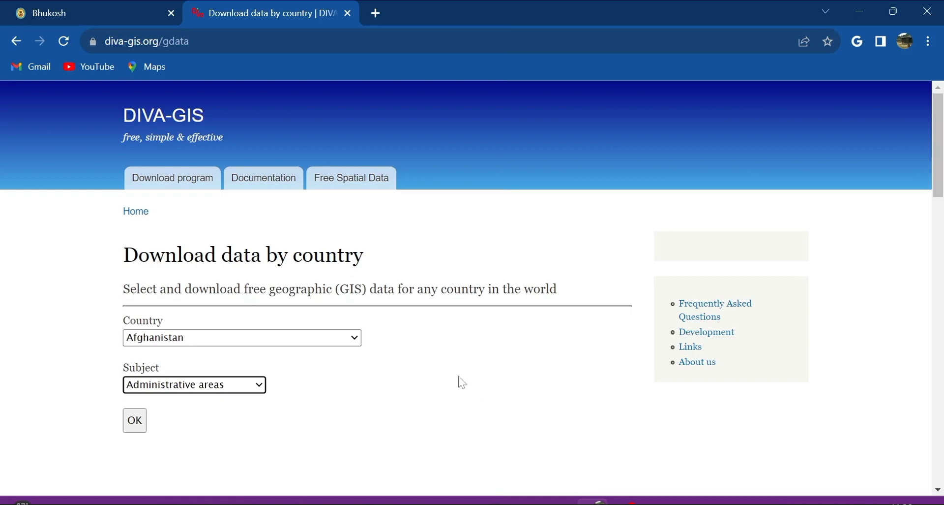
pyautogui.click(108, 10)
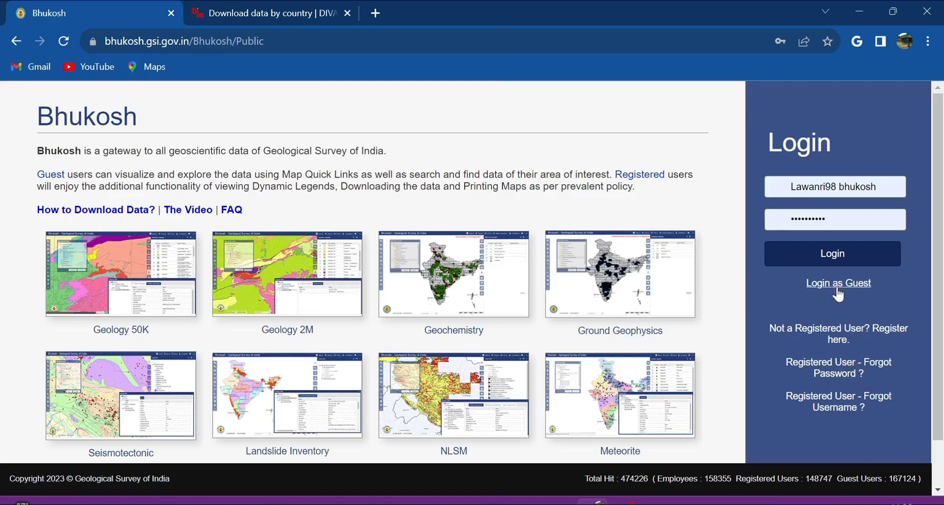
# - Search 'bhuk' in a new tab, open the Bhukosh portal, and log in as a guest
pyautogui.click(375, 13)
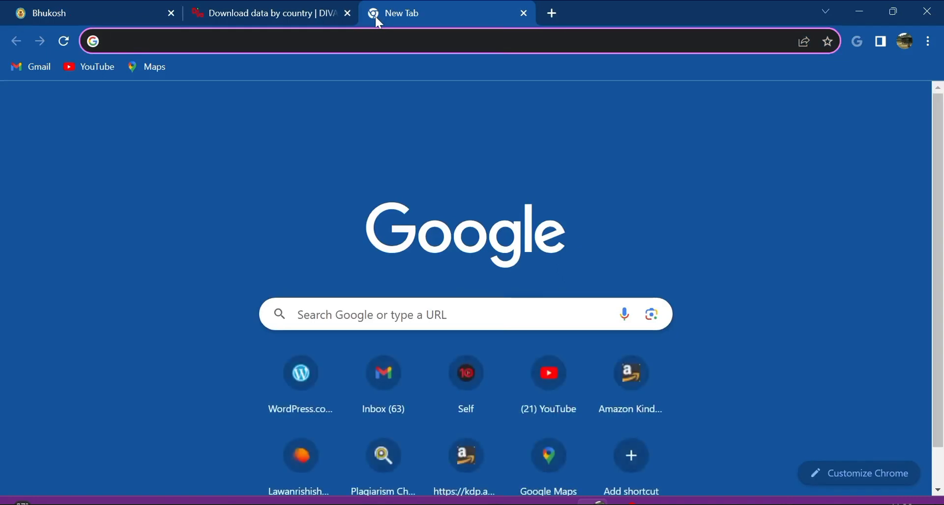
pyautogui.write('bhuk')
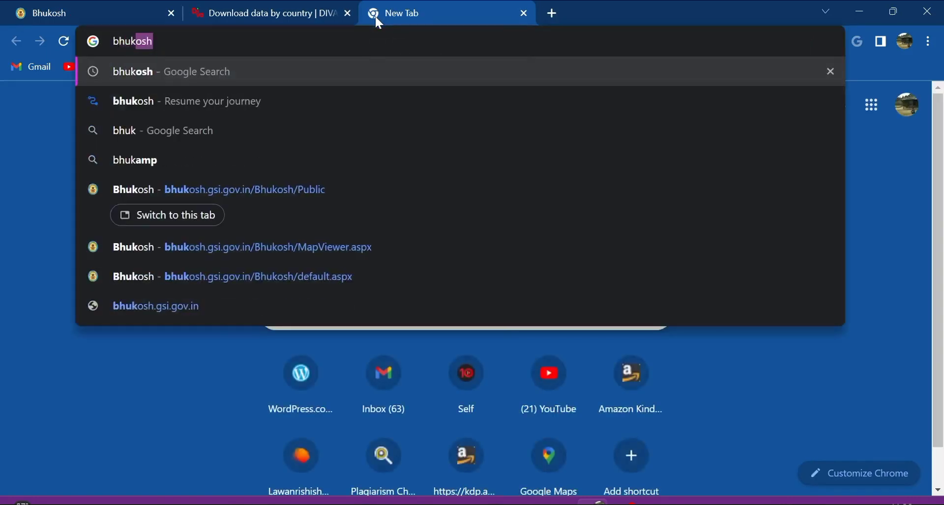
pyautogui.press('Return')
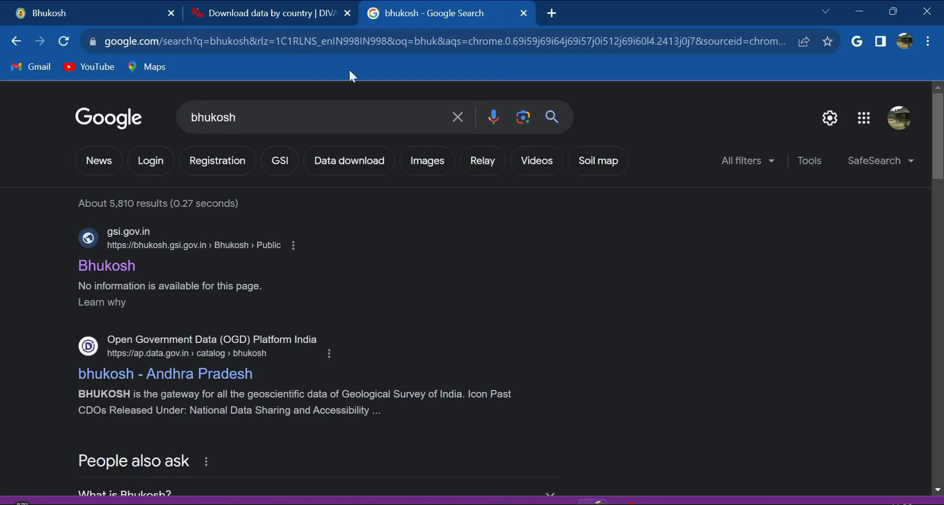
pyautogui.click(110, 274)
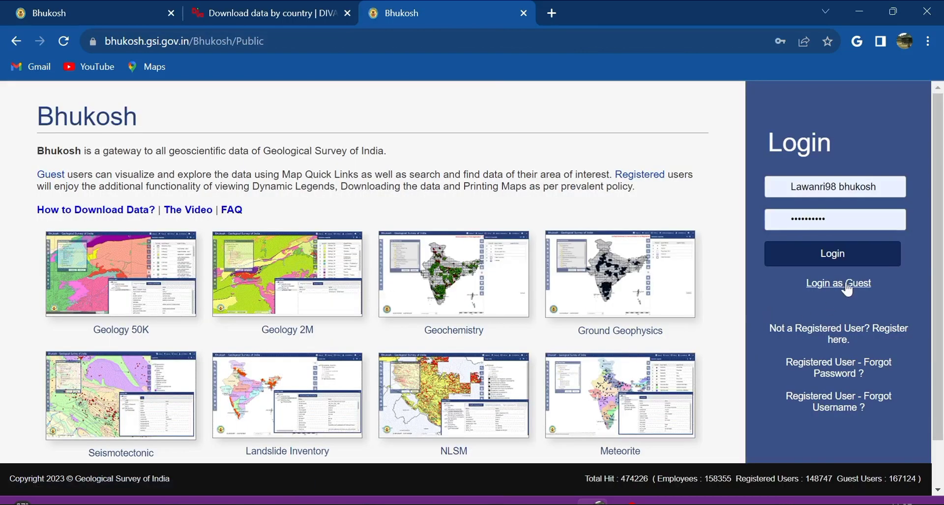
pyautogui.click(847, 285)
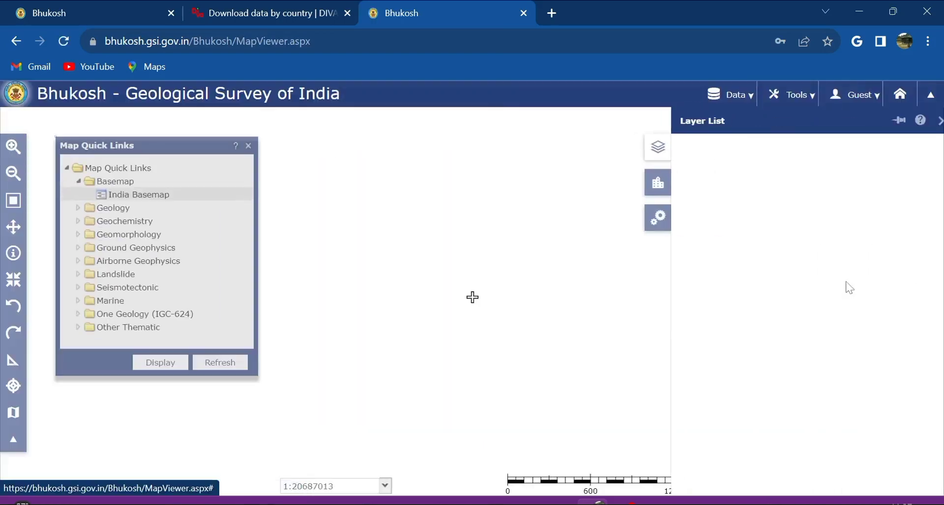
# - Remove the extra username text, log in with the registered account, and decline saving the password
pyautogui.click(27, 13)
pyautogui.moveTo(877, 186); pyautogui.dragTo(826, 186)
pyautogui.press('BackSpace')
pyautogui.click(814, 303)
pyautogui.click(809, 262)
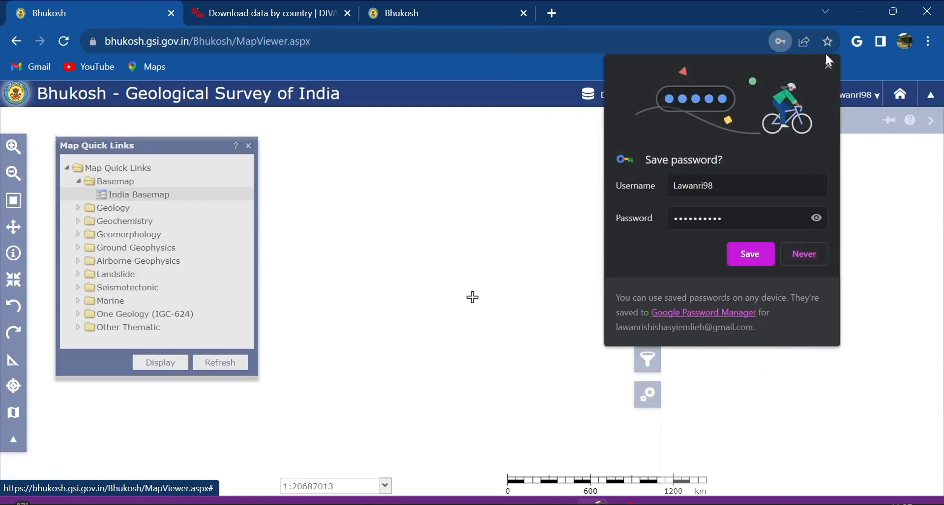
pyautogui.click(829, 65)
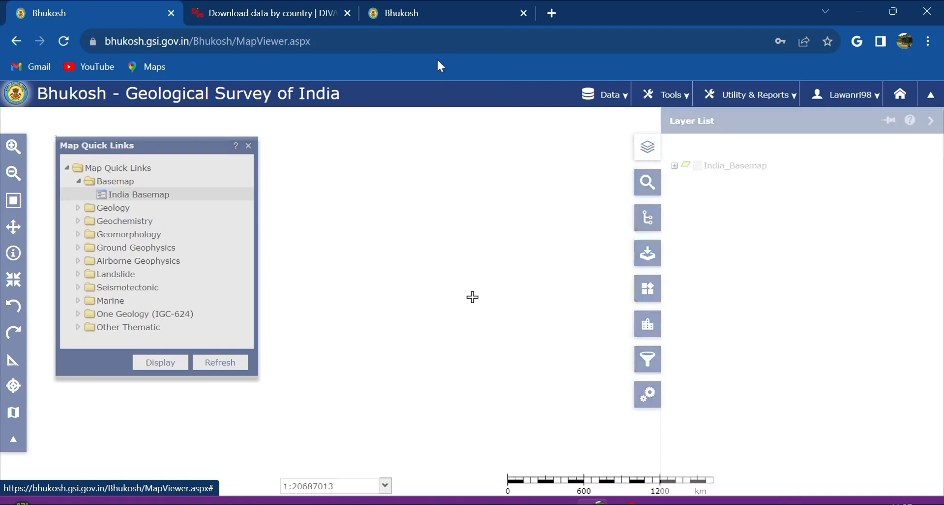
# - Return to the logged-in Bhukosh viewer and load India Basemap from Map Quick Links
pyautogui.click(427, 14)
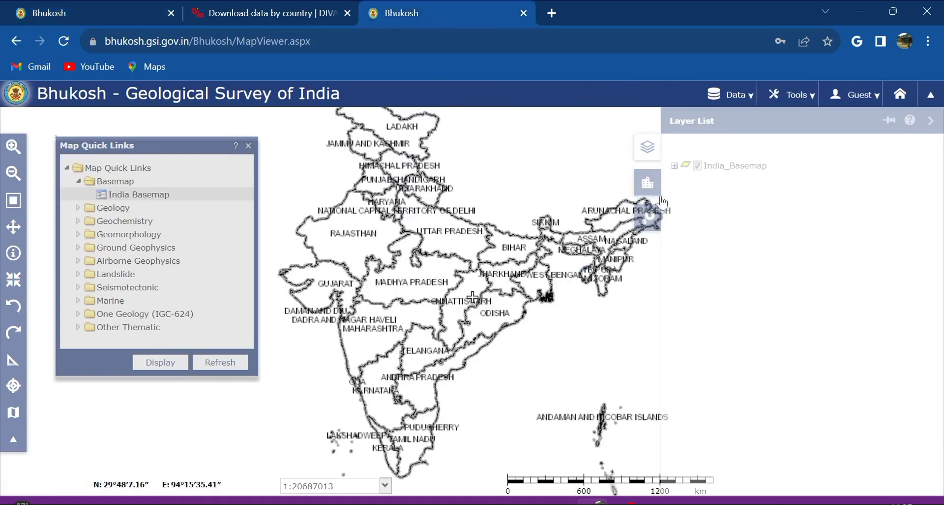
pyautogui.click(650, 220)
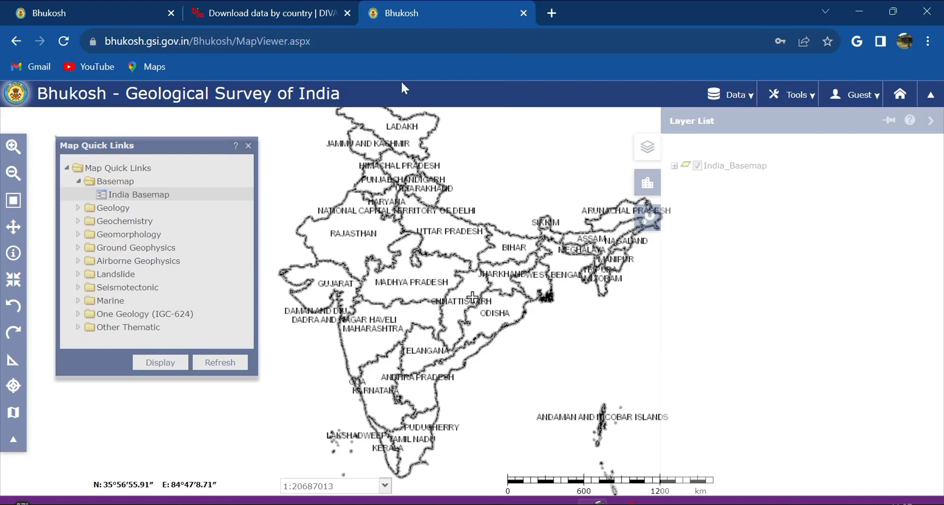
pyautogui.click(111, 13)
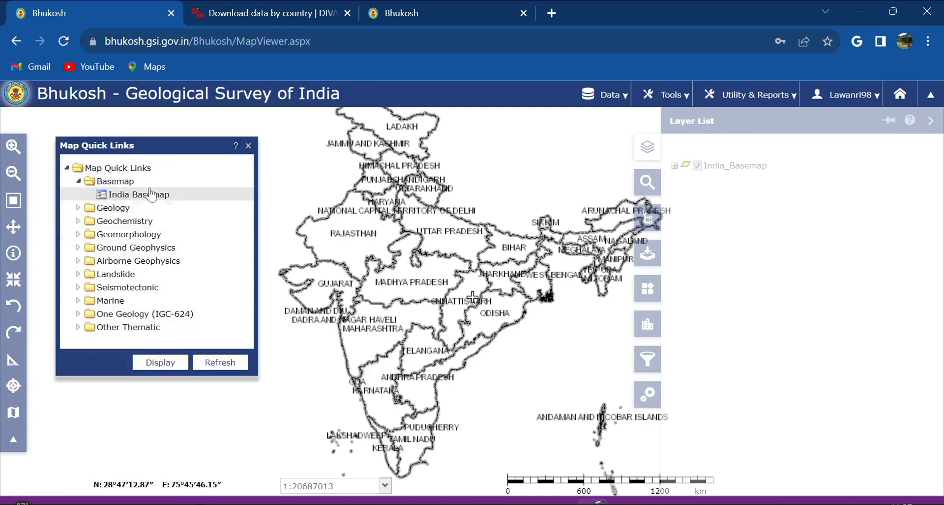
pyautogui.click(68, 168)
pyautogui.click(67, 169)
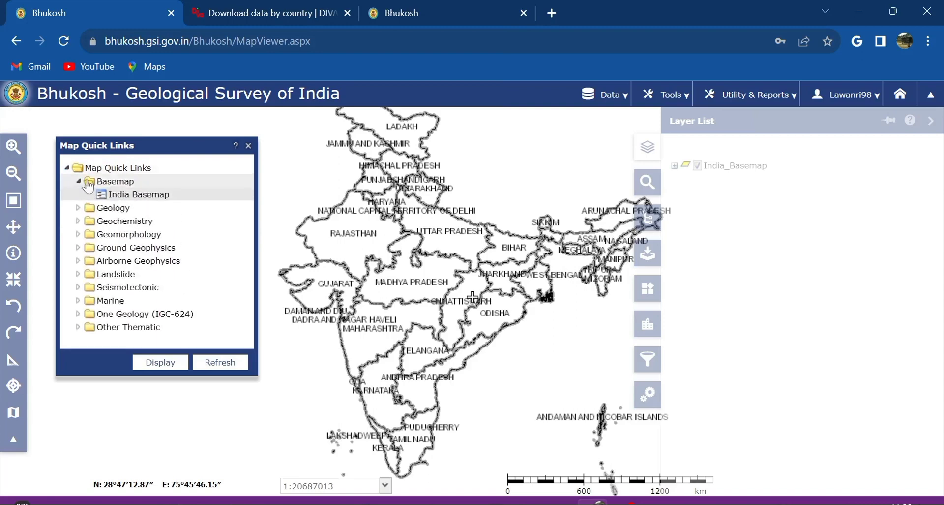
pyautogui.click(123, 196)
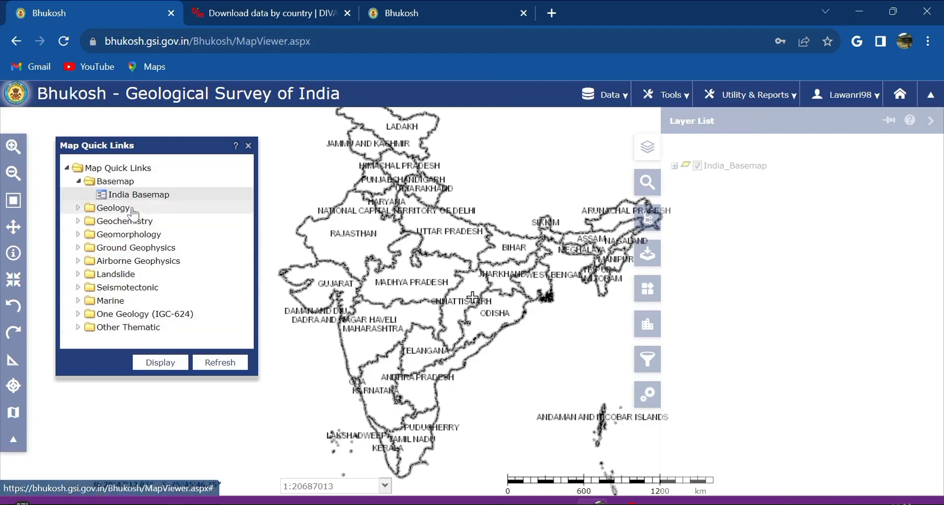
# - Expand Geology in Map Quick Links and display the Geology 50K layer
pyautogui.click(77, 208)
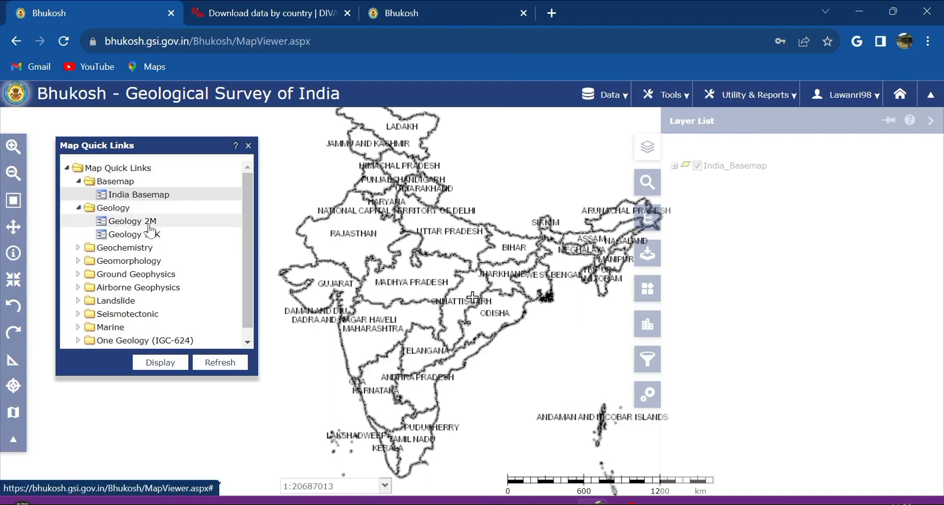
pyautogui.click(152, 236)
pyautogui.click(153, 364)
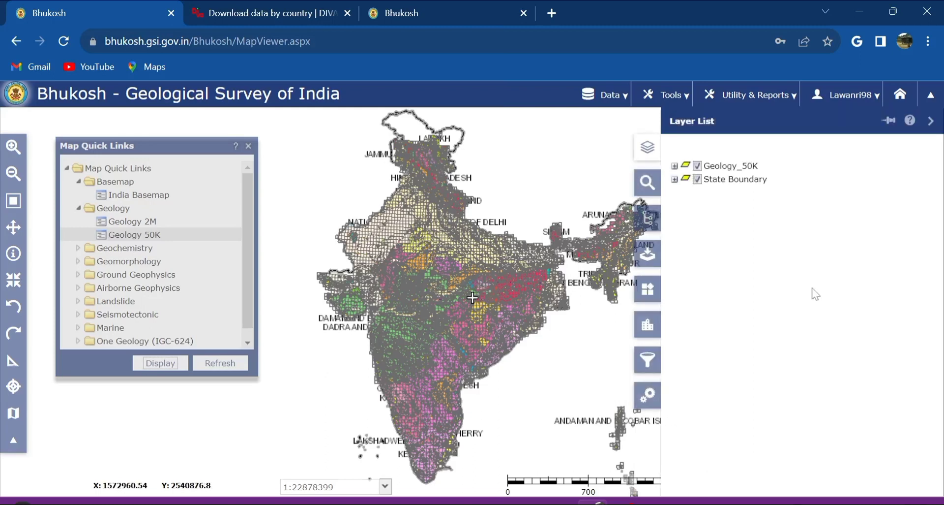
# - Limit Bhukosh's Unified Search to Assam state and Lakhimpur district
pyautogui.click(647, 191)
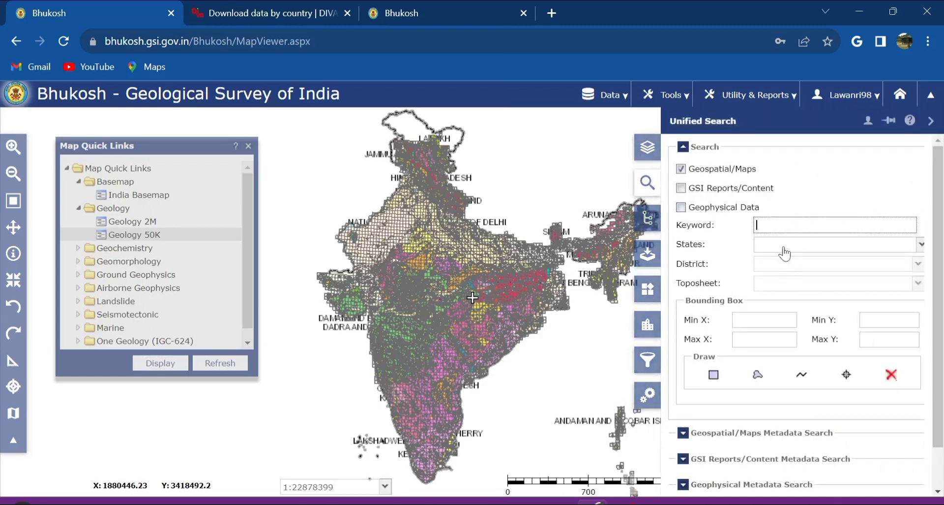
pyautogui.click(814, 246)
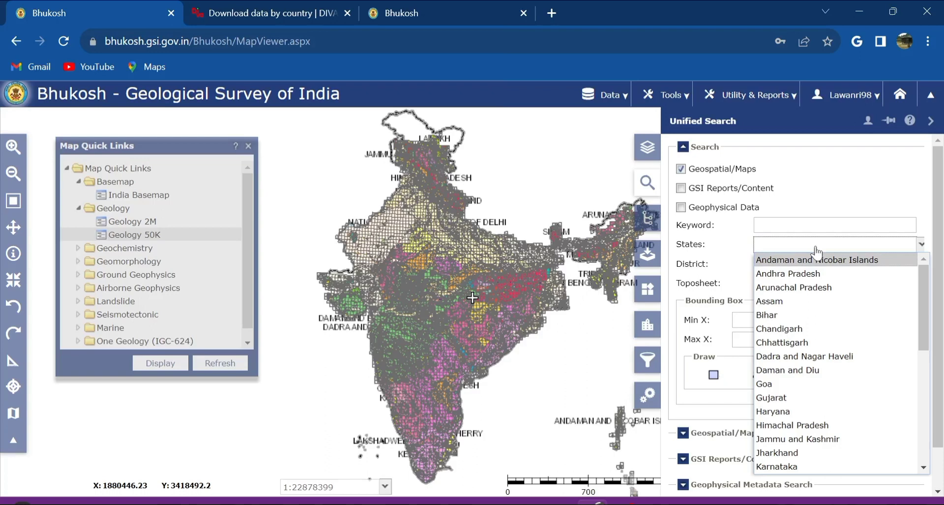
pyautogui.click(808, 302)
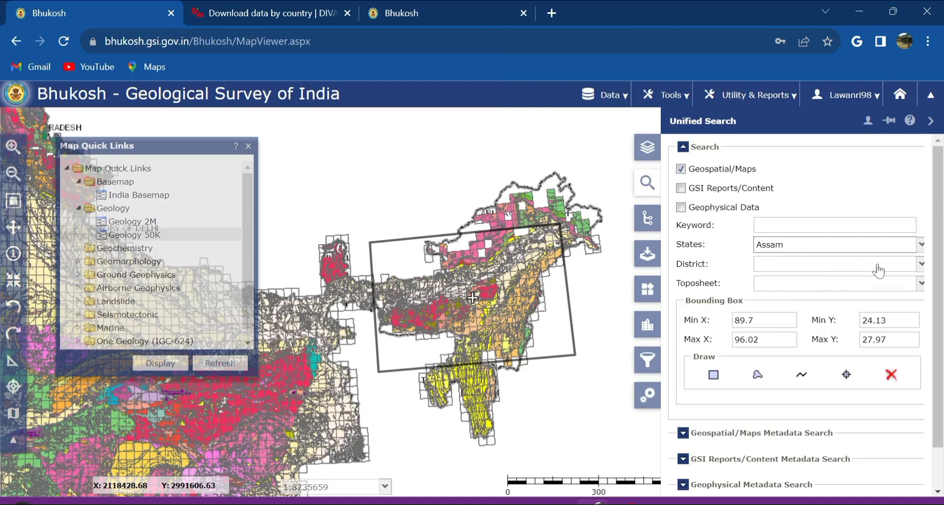
pyautogui.click(921, 265)
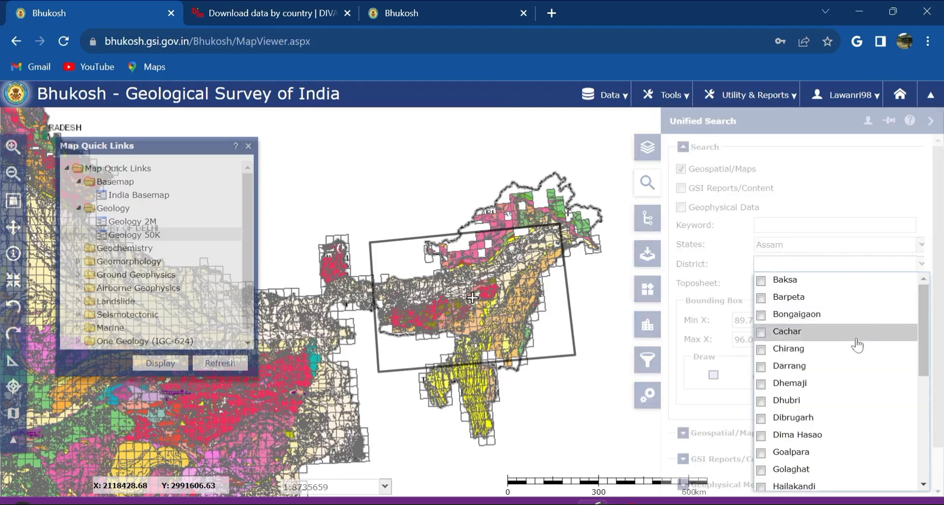
pyautogui.scroll(-5, 856, 343)
pyautogui.scroll(-1, 858, 345)
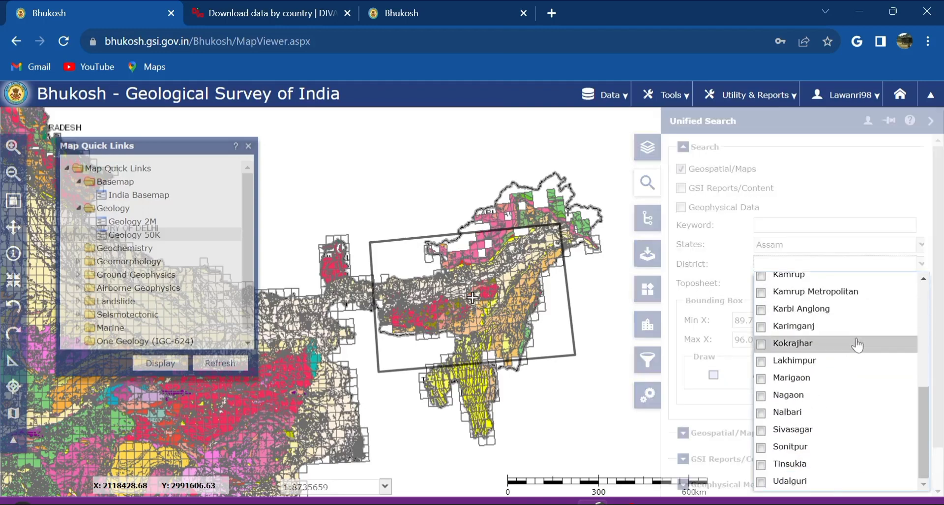
pyautogui.click(762, 362)
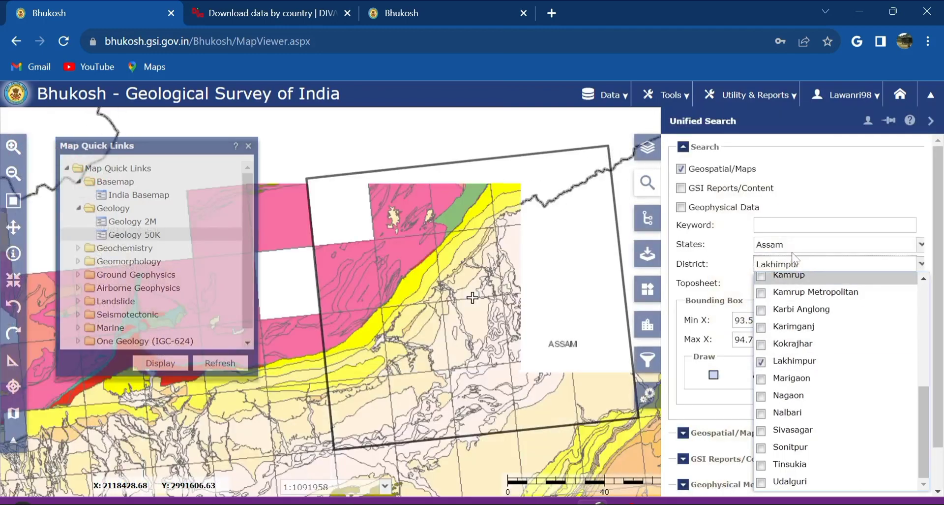
pyautogui.click(796, 203)
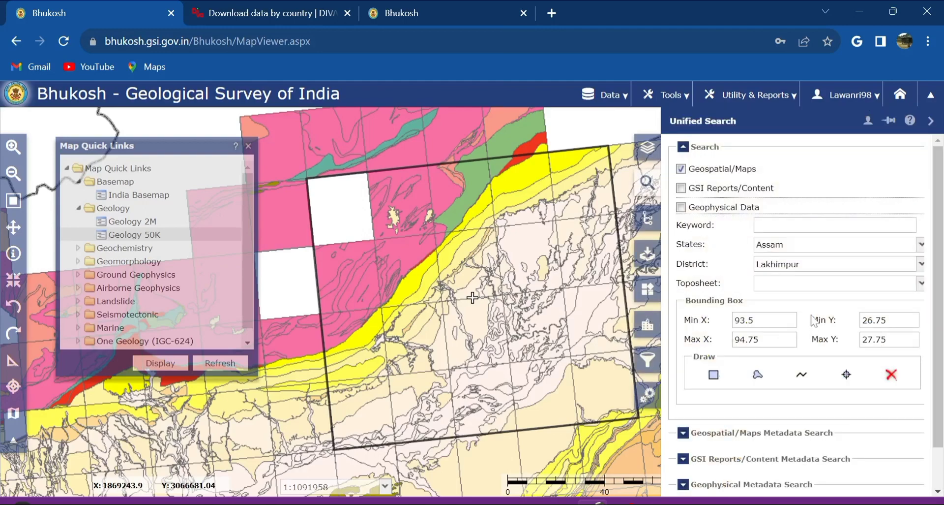
# - Run the geospatial search and page forward to the last page of the 93 results
pyautogui.scroll(-1, 835, 360)
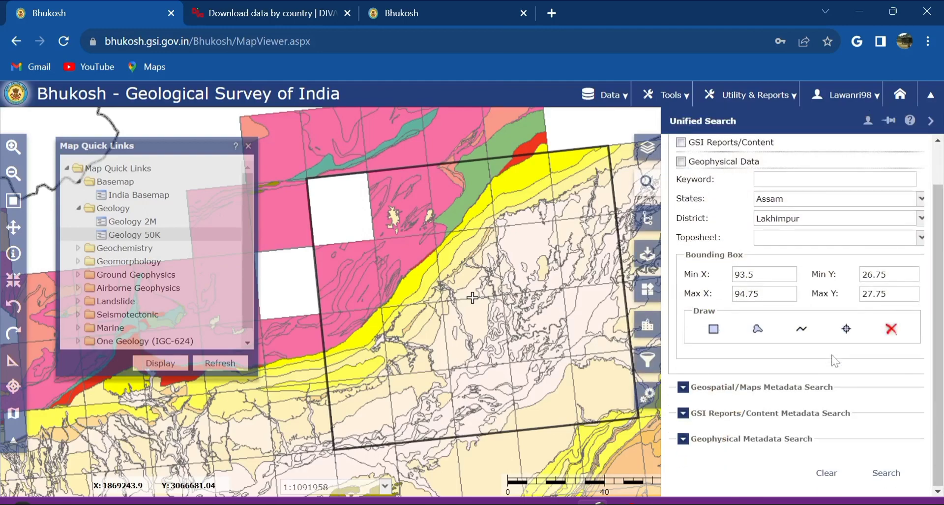
pyautogui.click(886, 473)
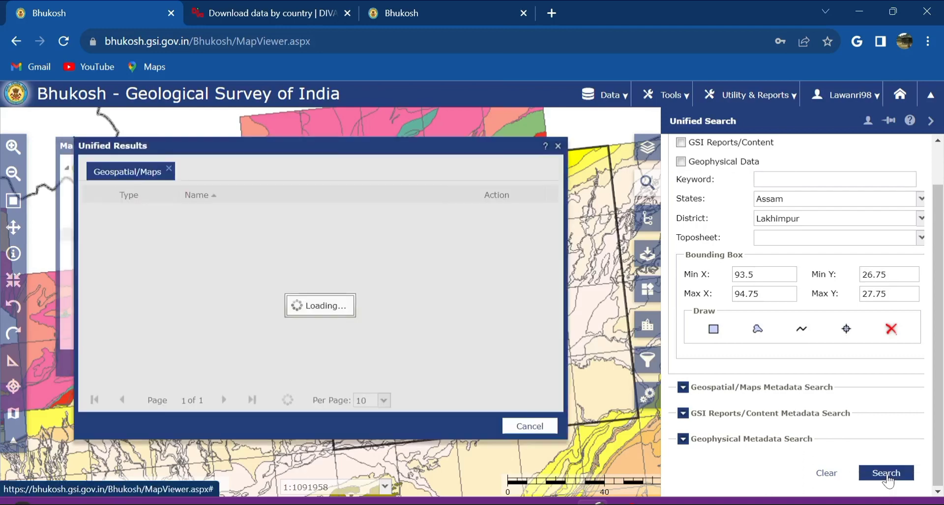
pyautogui.moveTo(207, 248)
pyautogui.mouseDown()
pyautogui.moveTo(236, 266)
pyautogui.moveTo(197, 259)
pyautogui.moveTo(237, 301)
pyautogui.moveTo(197, 251)
pyautogui.mouseUp()
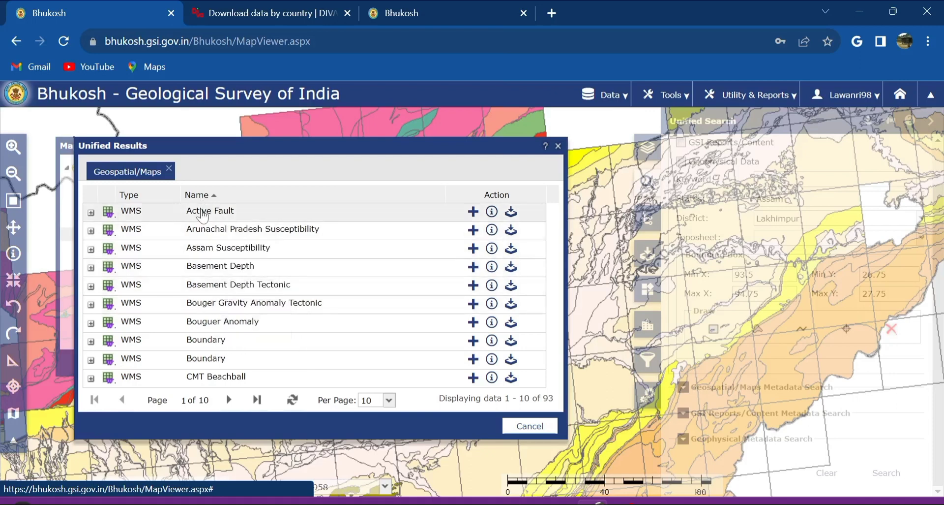
pyautogui.moveTo(203, 215); pyautogui.dragTo(252, 407)
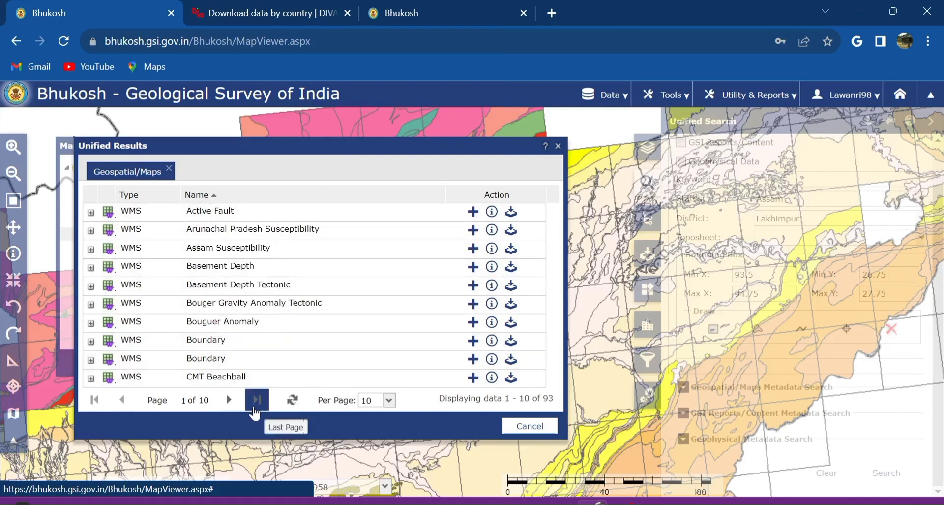
pyautogui.click(236, 402)
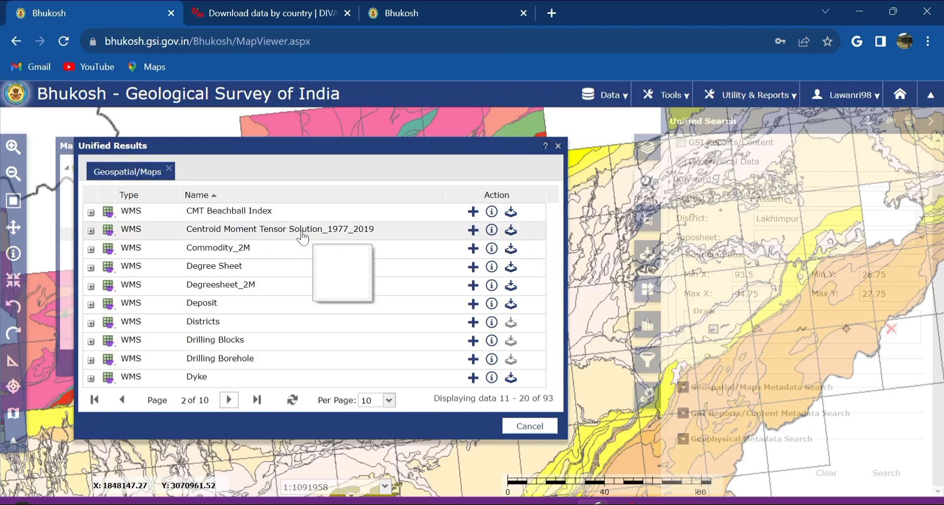
pyautogui.click(257, 400)
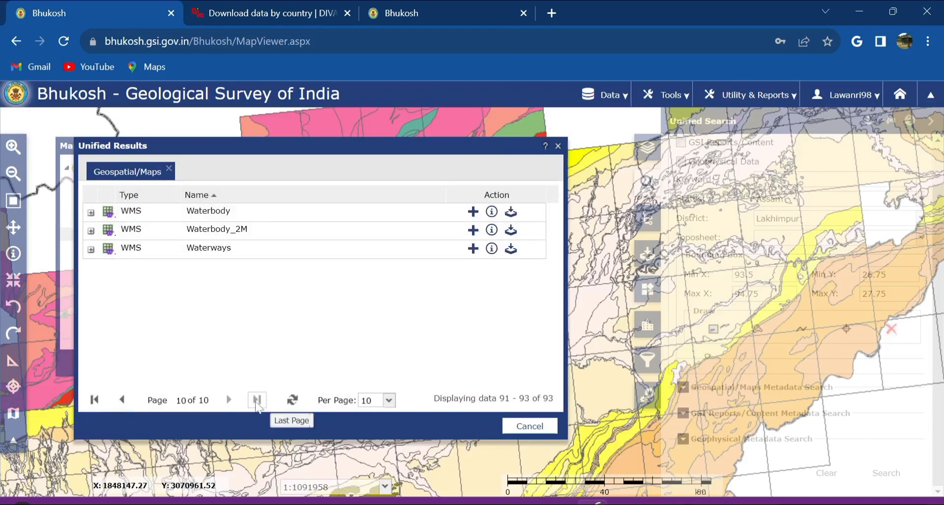
# - Page back through the results to page 3, where Geology 2M is listed
pyautogui.click(118, 404)
pyautogui.click(118, 405)
pyautogui.click(120, 401)
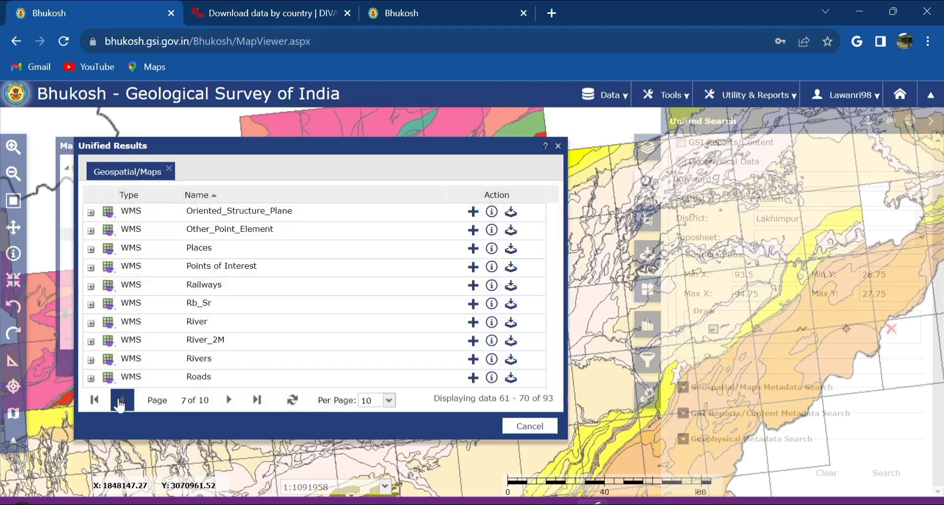
pyautogui.click(119, 401)
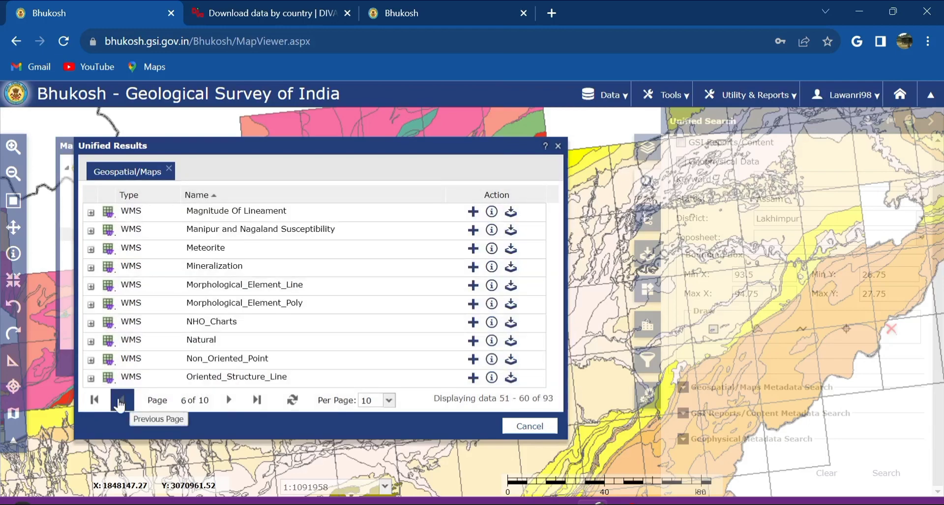
pyautogui.click(119, 402)
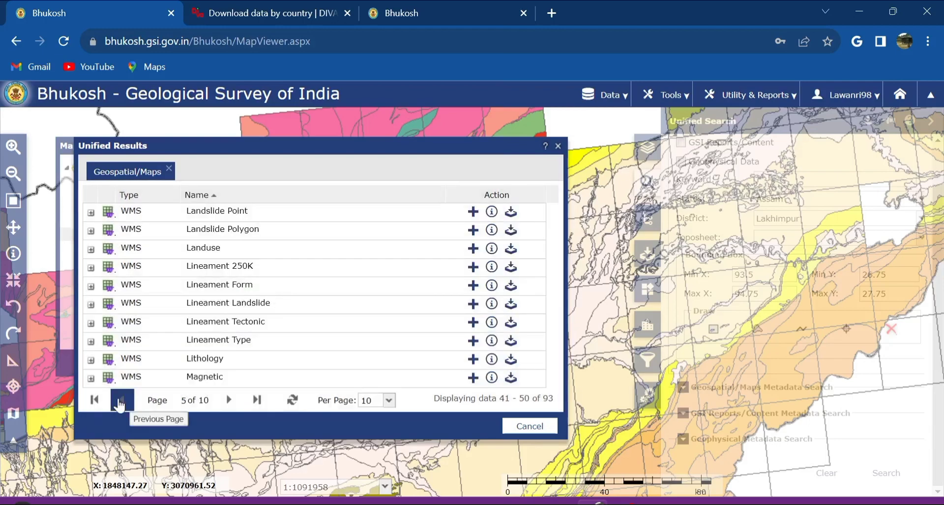
pyautogui.click(121, 402)
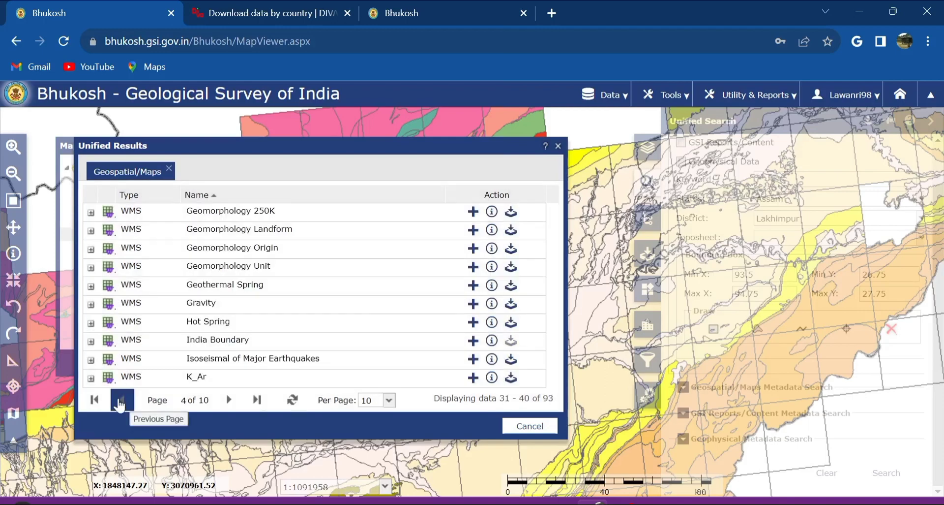
pyautogui.click(120, 400)
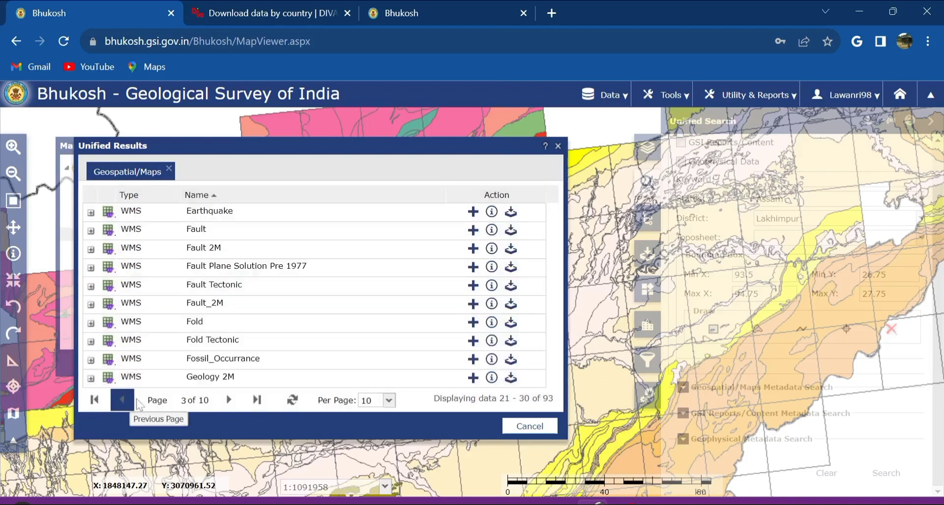
pyautogui.click(289, 397)
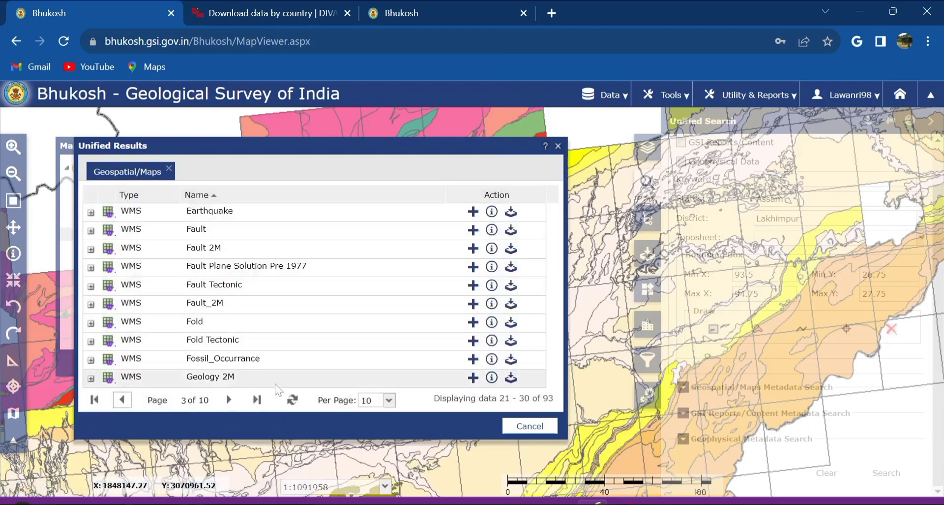
pyautogui.click(229, 399)
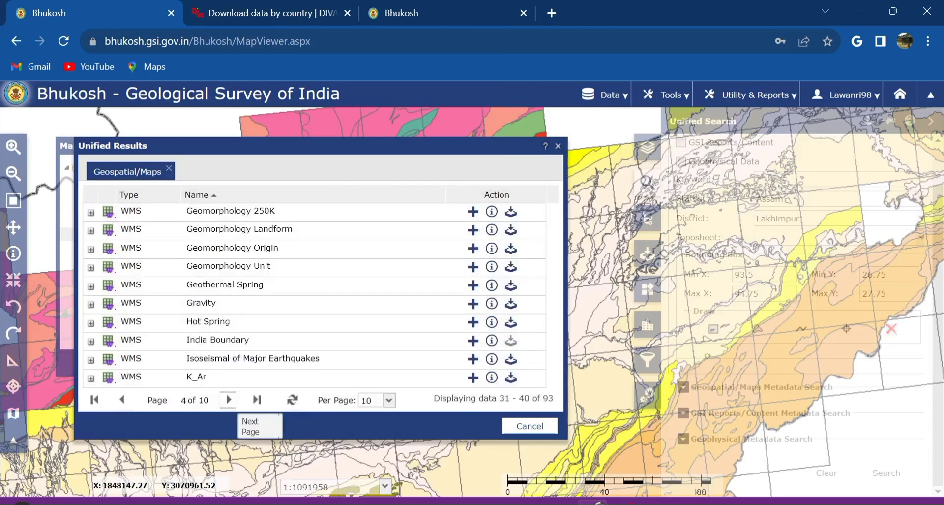
pyautogui.click(122, 399)
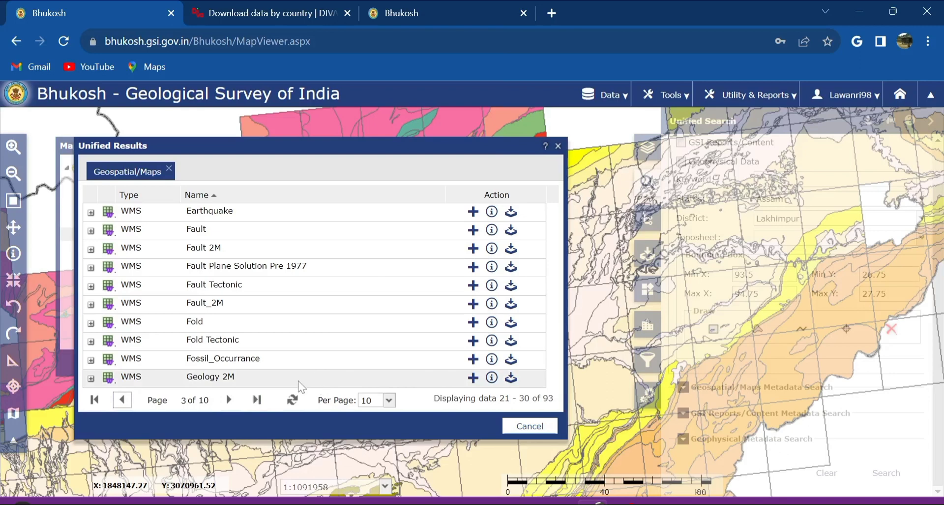
# - Add Geology 2M from page 3 and Geomorphology 250K from page 4 to the download cart
pyautogui.click(512, 378)
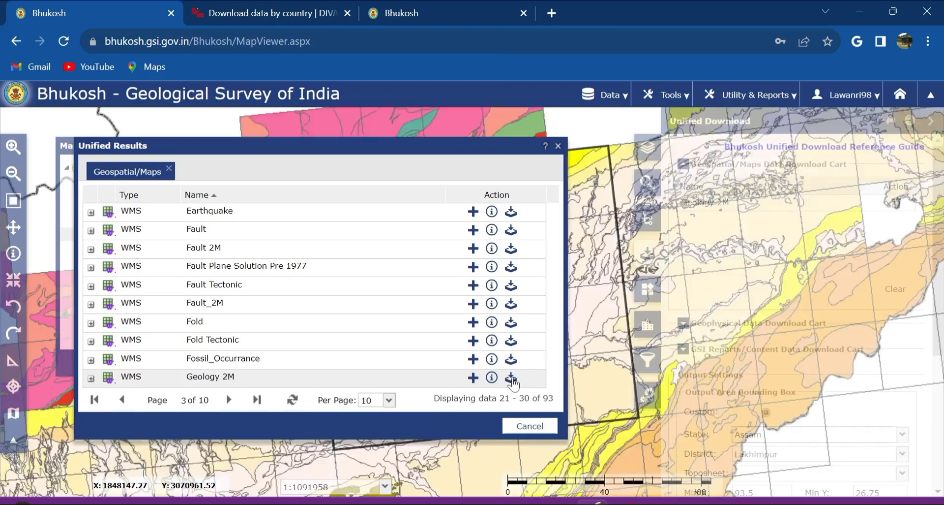
pyautogui.click(230, 400)
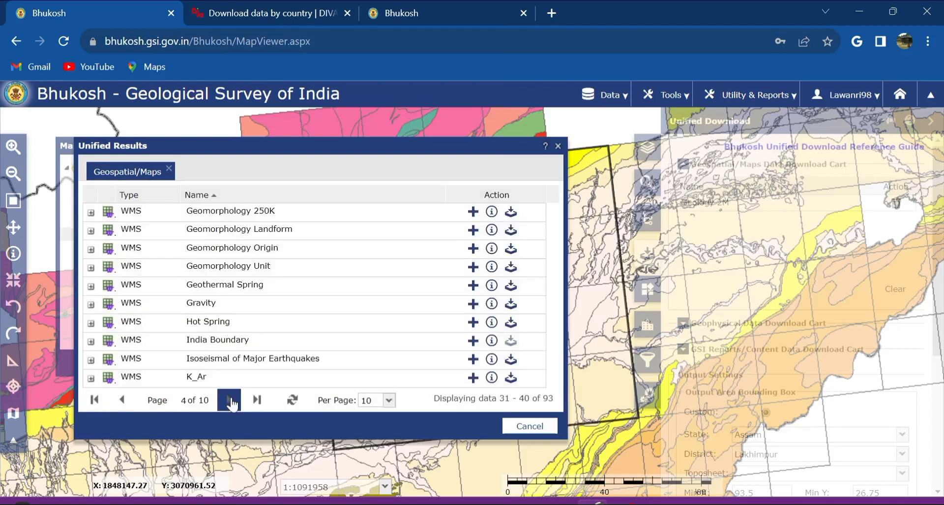
pyautogui.click(511, 212)
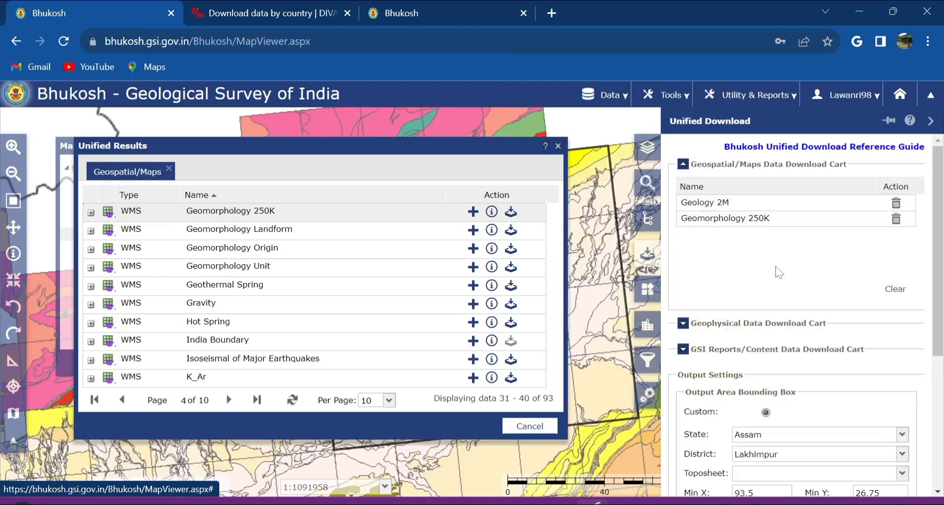
# - Open the Unified Download panel's Terms and Conditions and press Agree for the SHP request
pyautogui.scroll(-3, 779, 272)
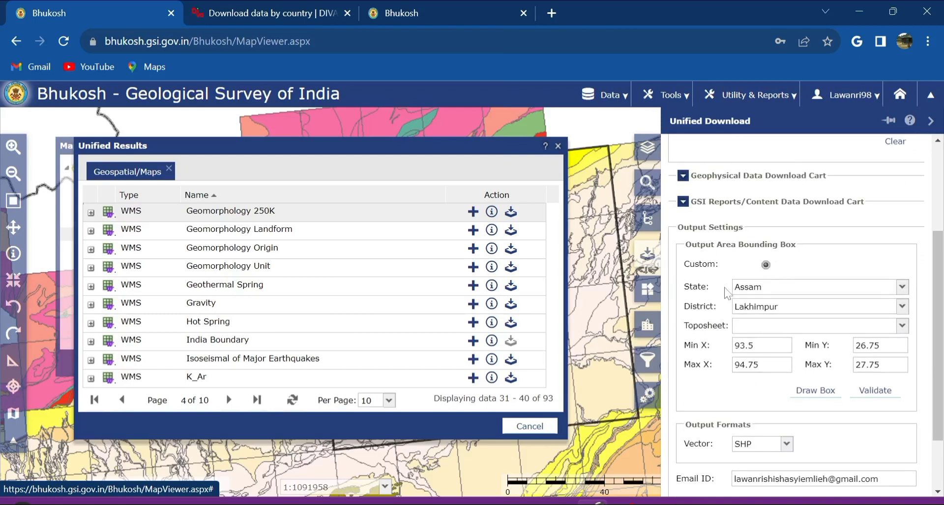
pyautogui.scroll(-2, 817, 324)
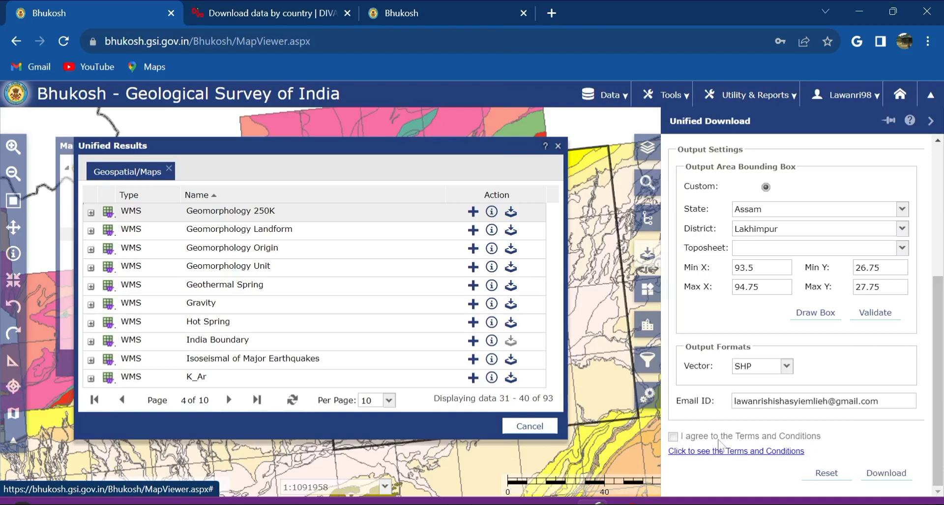
pyautogui.click(673, 437)
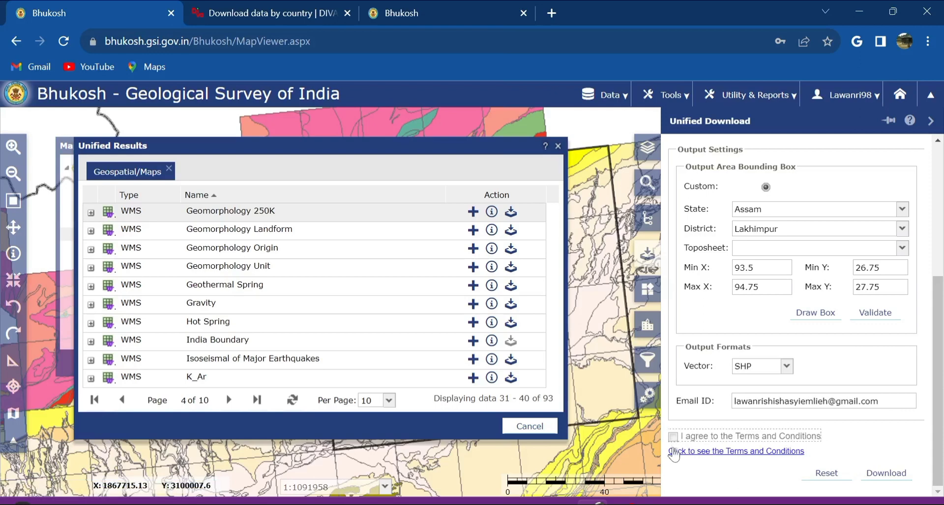
pyautogui.click(675, 452)
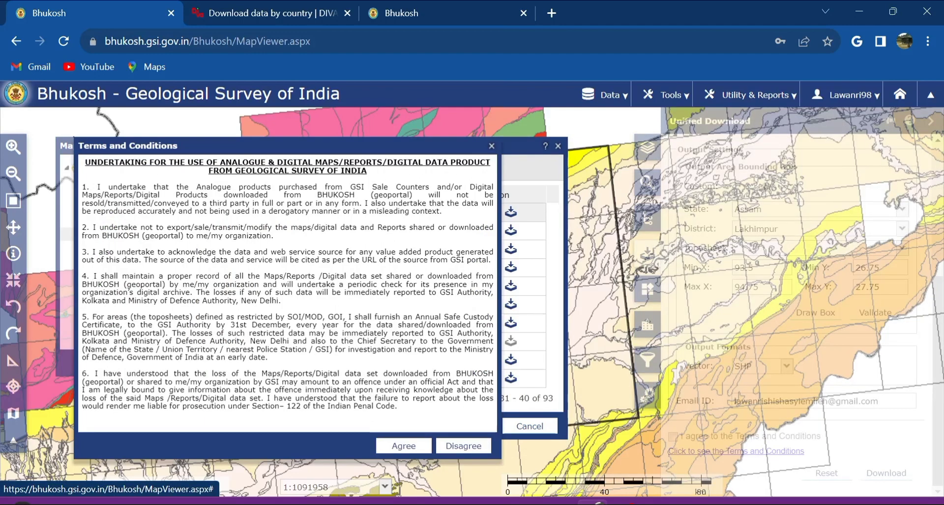
pyautogui.click(401, 451)
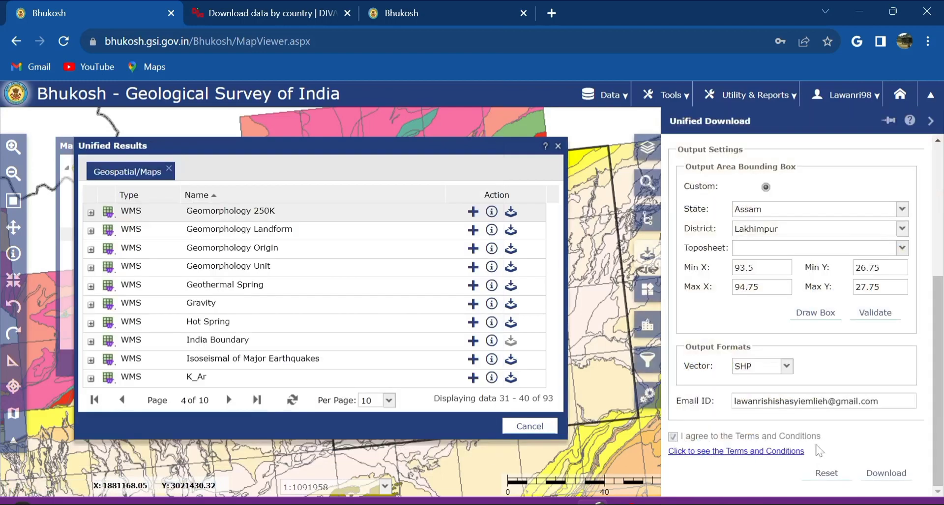
# - Clear the alert, validate the cart against the bounding box, and resubmit the Bhukosh download request
pyautogui.click(885, 474)
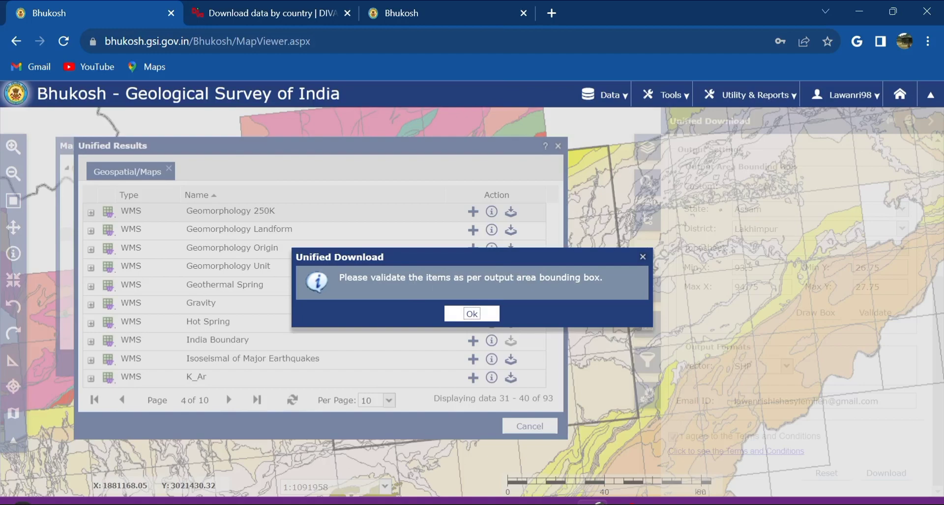
pyautogui.click(472, 314)
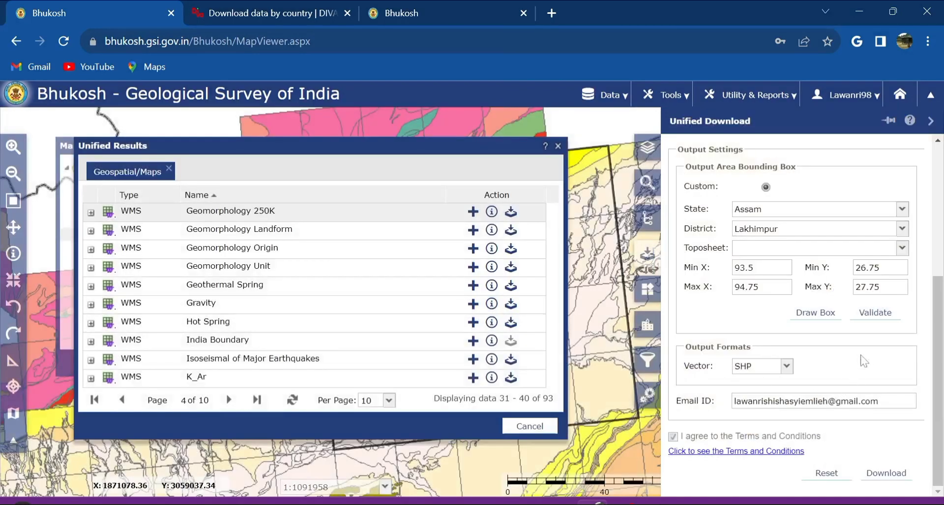
pyautogui.click(876, 313)
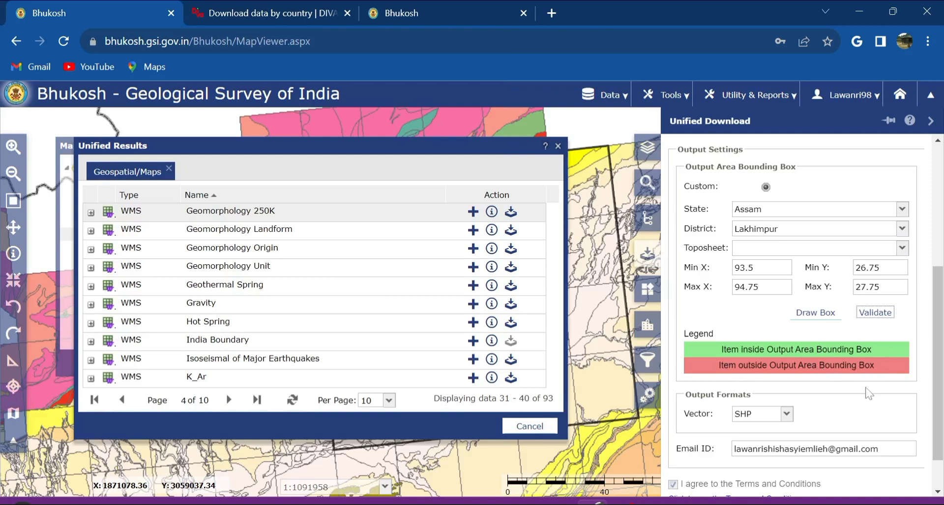
pyautogui.scroll(-1, 868, 392)
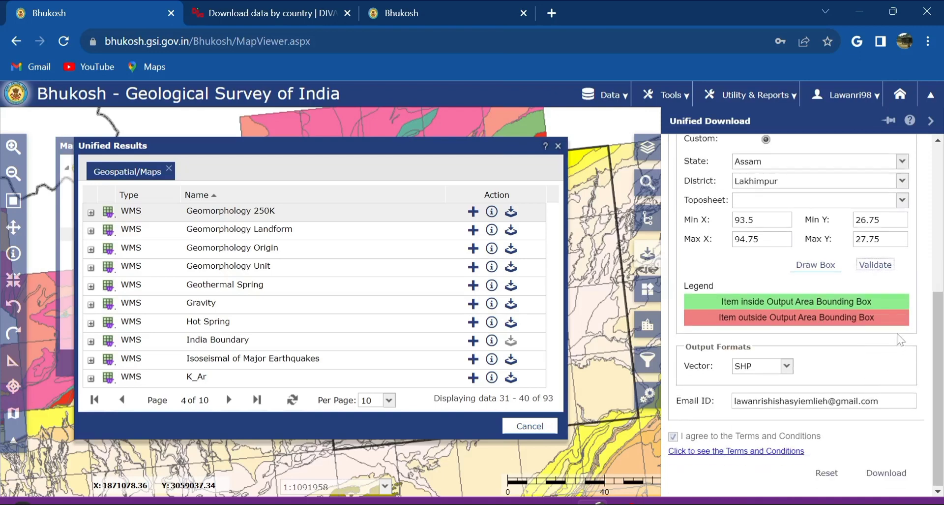
pyautogui.click(877, 477)
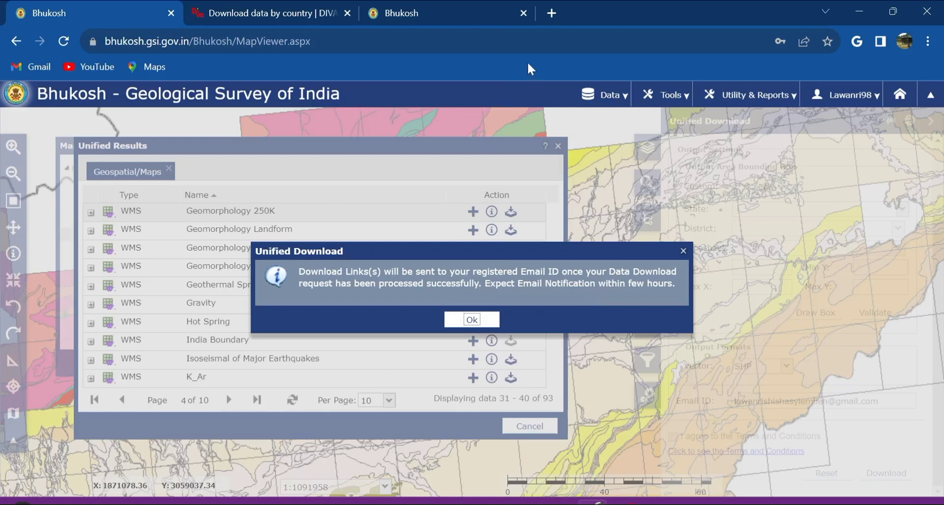
# - Dismiss the notification and open Gmail in a new tab, showing 65 unread messages
pyautogui.click(472, 319)
pyautogui.click(550, 13)
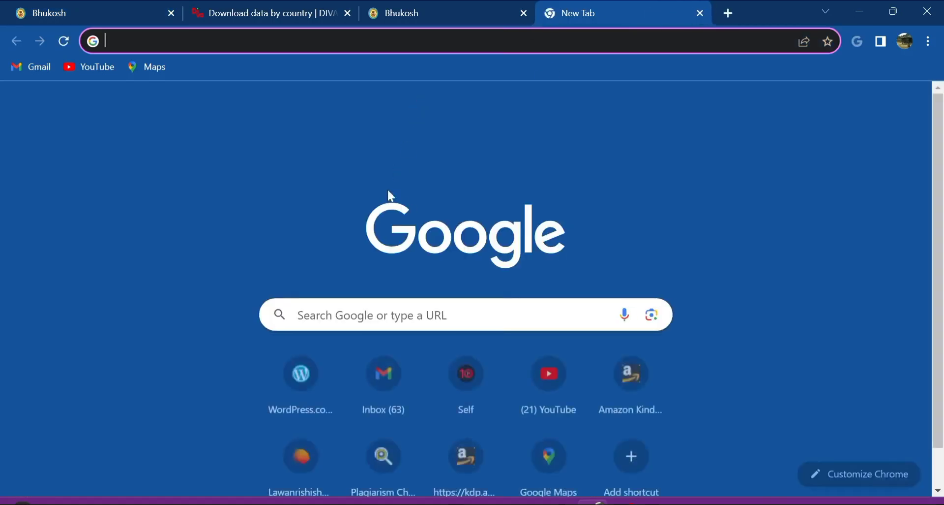
pyautogui.click(377, 387)
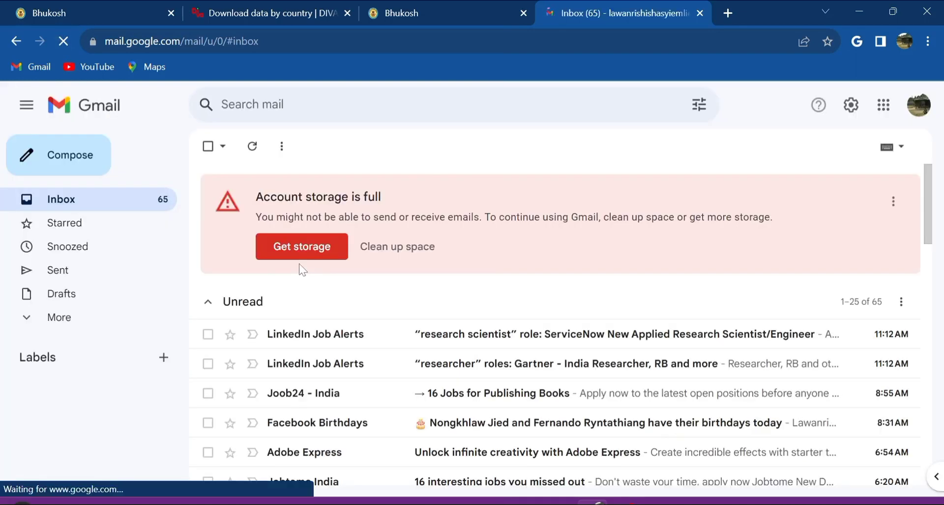
# - Expand the folder list, check the Spam folder, then return to and refresh the inbox
pyautogui.click(67, 320)
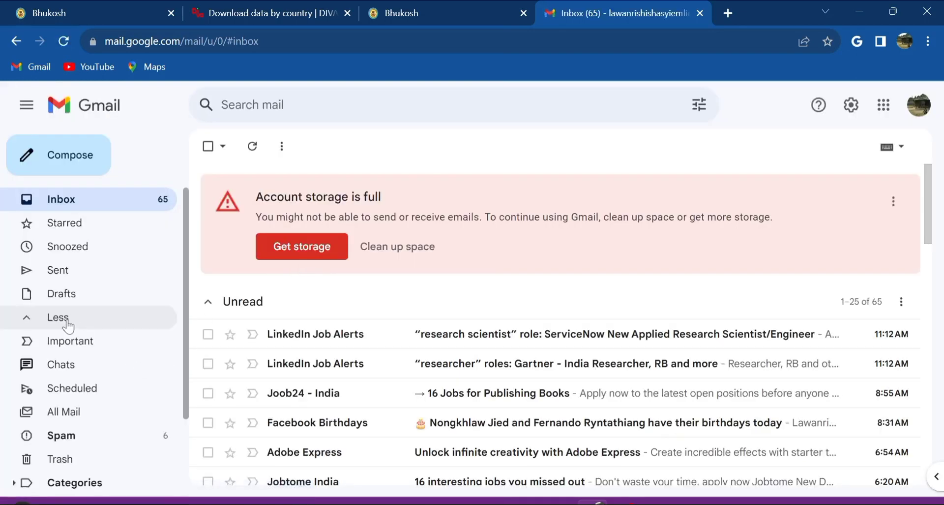
pyautogui.click(109, 440)
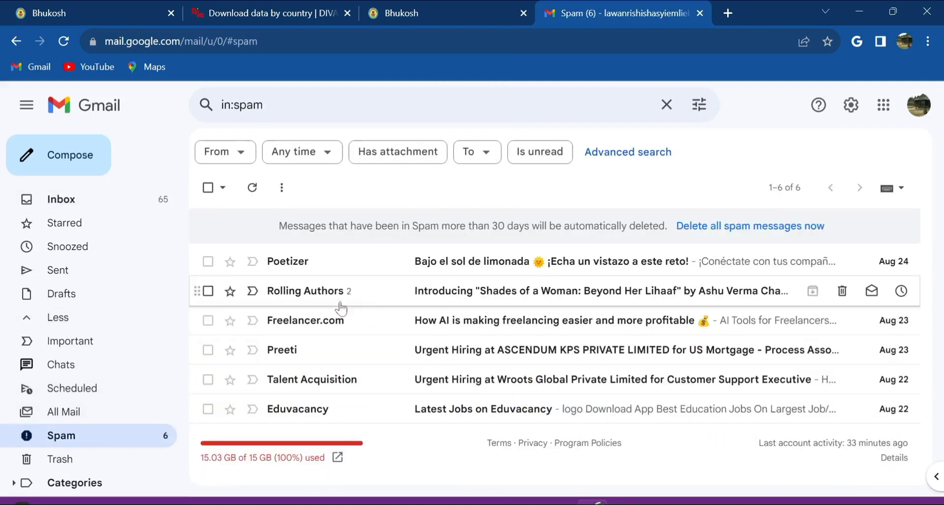
pyautogui.click(100, 198)
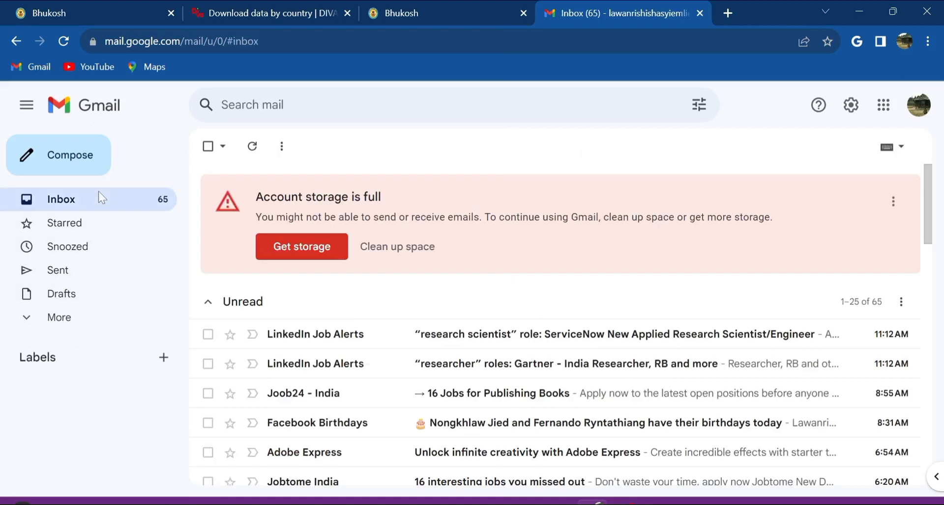
pyautogui.scroll(-4, 497, 404)
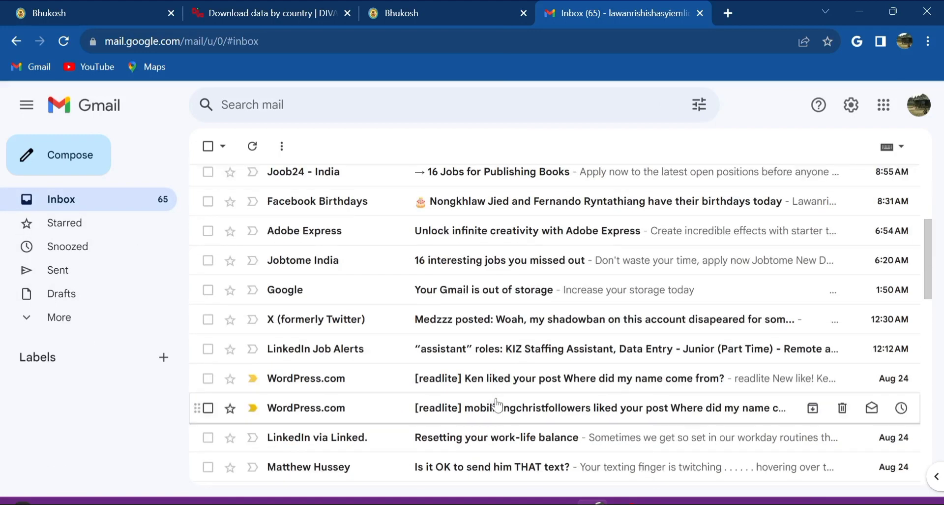
pyautogui.scroll(4, 500, 404)
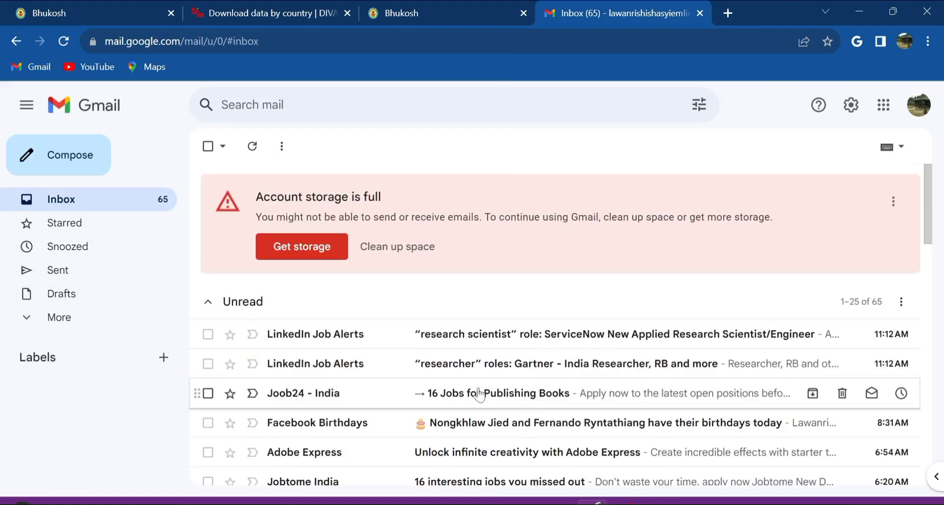
pyautogui.click(65, 41)
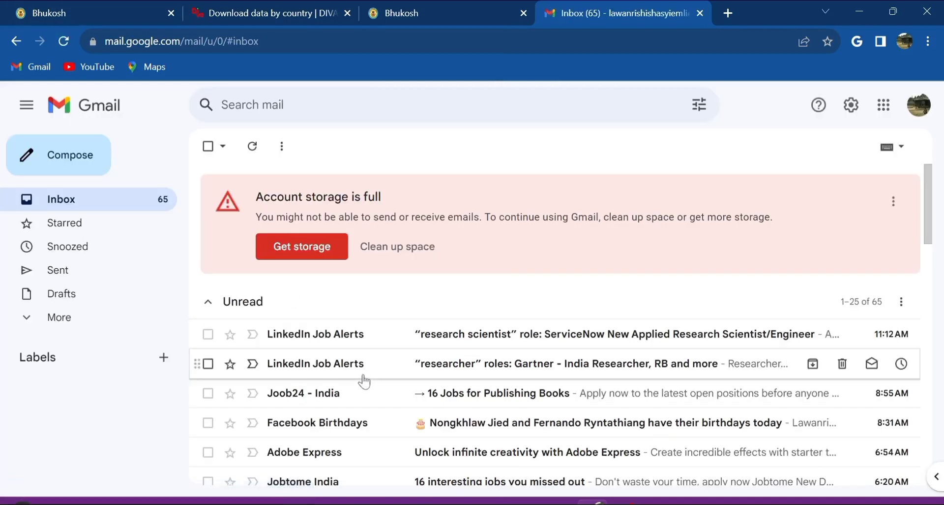
pyautogui.scroll(-3, 364, 381)
pyautogui.scroll(3, 364, 382)
# - Trash six messages: two LinkedIn Job Alerts, Joob24, Facebook Birthdays, Adobe Express and Jobtome India
pyautogui.click(207, 334)
pyautogui.click(208, 364)
pyautogui.click(208, 393)
pyautogui.click(208, 423)
pyautogui.click(208, 452)
pyautogui.click(207, 482)
pyautogui.click(317, 147)
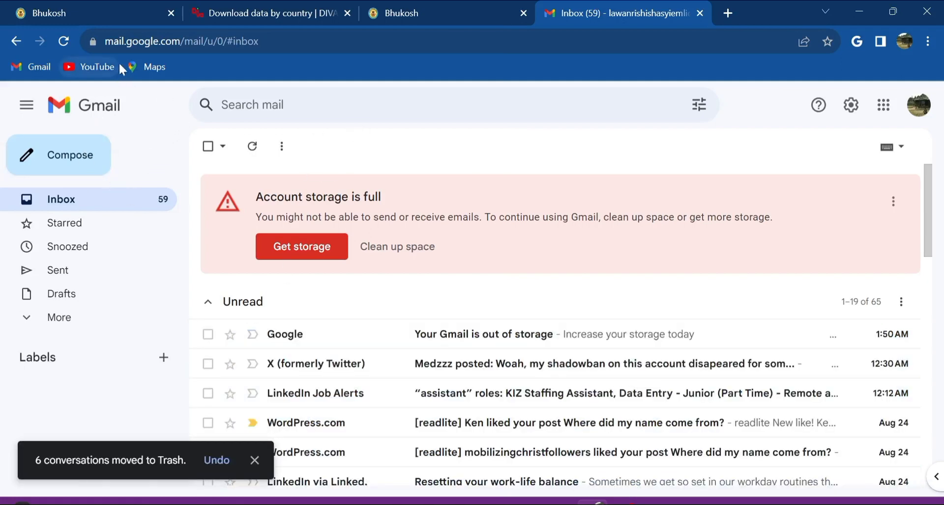
pyautogui.click(58, 41)
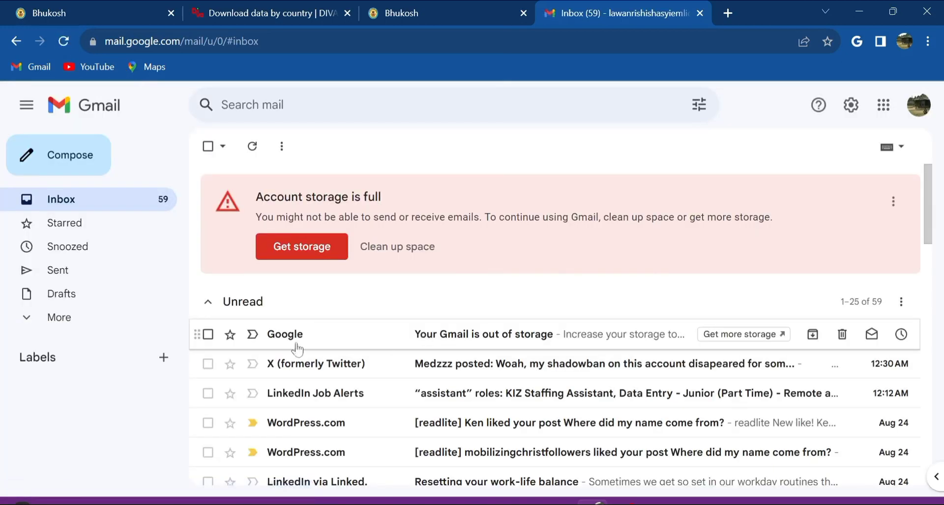
# - Open the Bhukosh data package email, download GeospatialMapsPackage.zip (9.5 MB) and open it
pyautogui.click(208, 334)
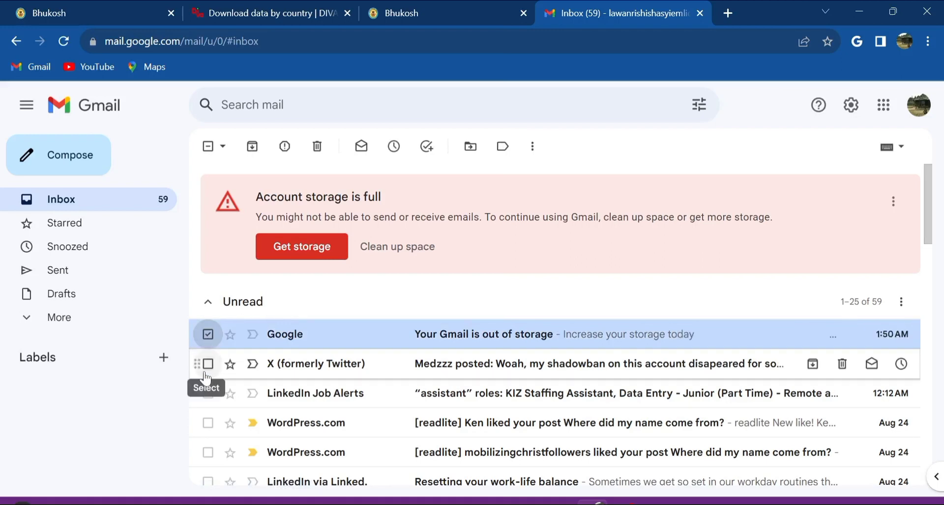
pyautogui.hotkey('alt', 'Left')
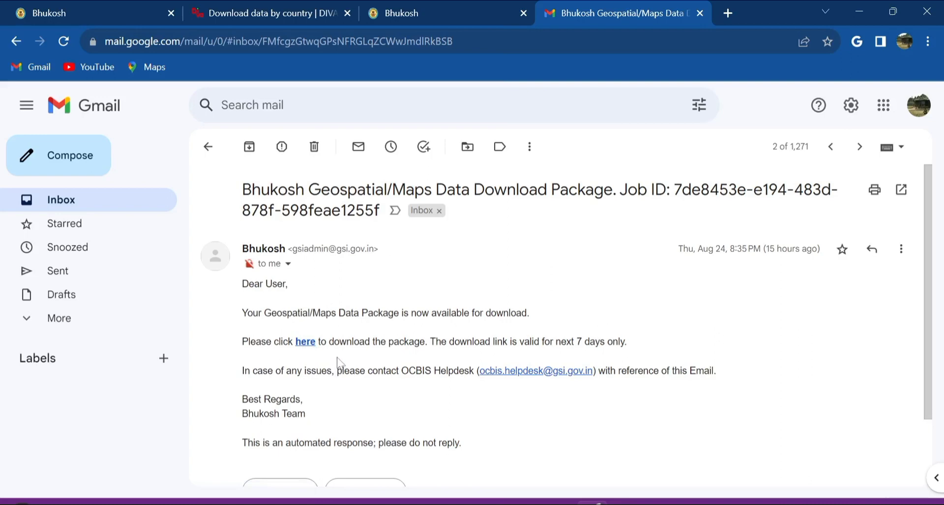
pyautogui.click(305, 342)
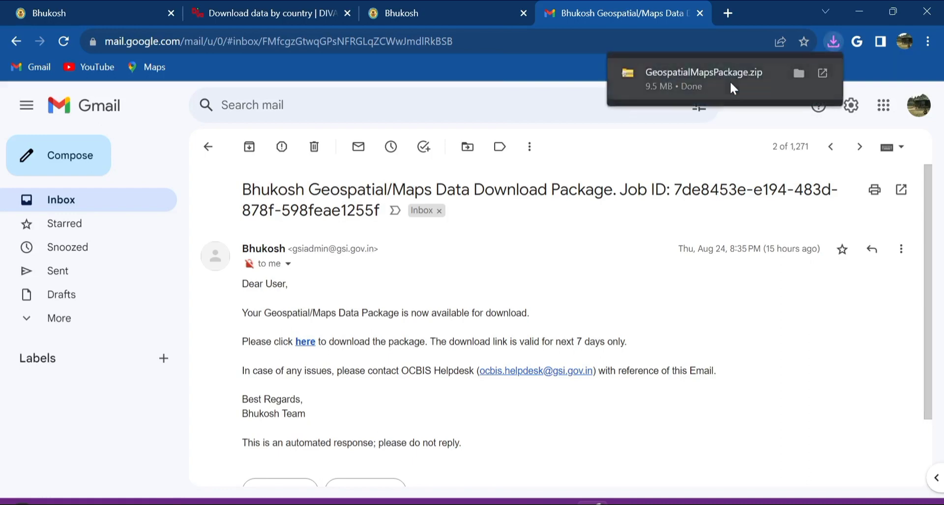
pyautogui.click(730, 82)
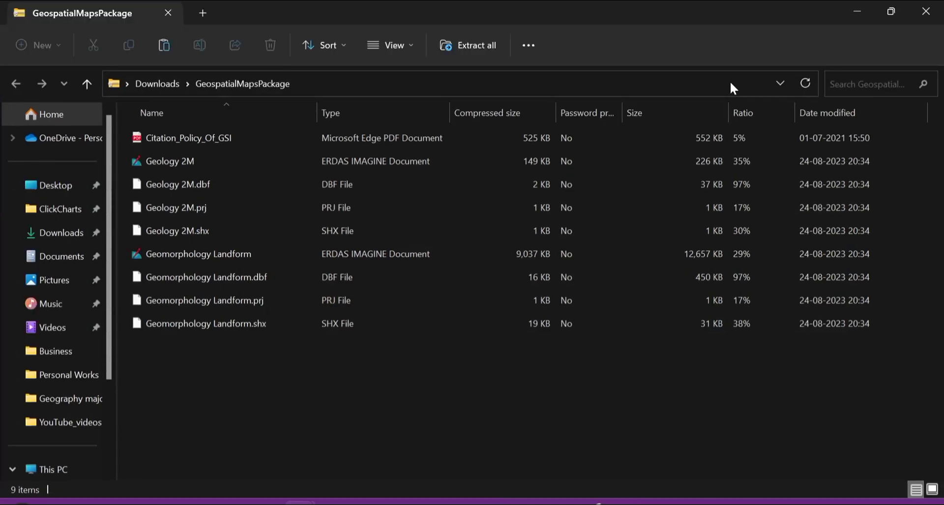
# - Move the zip from Downloads into D:\The_geography_major\downloaded, replacing the older copy
pyautogui.click(82, 84)
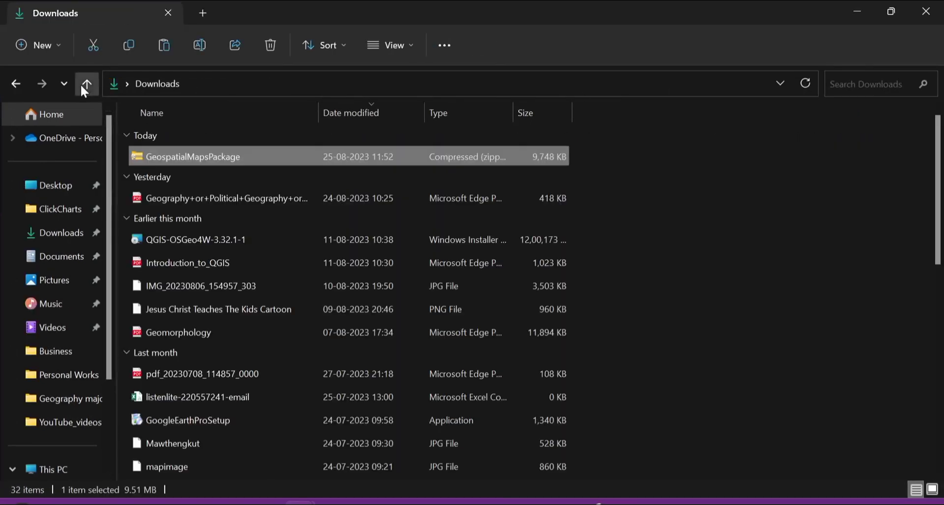
pyautogui.rightClick(234, 156)
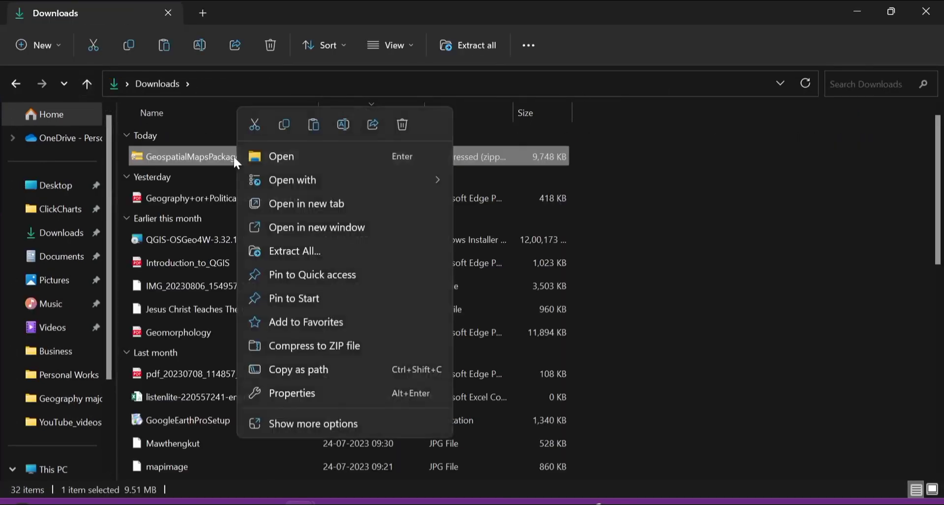
pyautogui.click(246, 125)
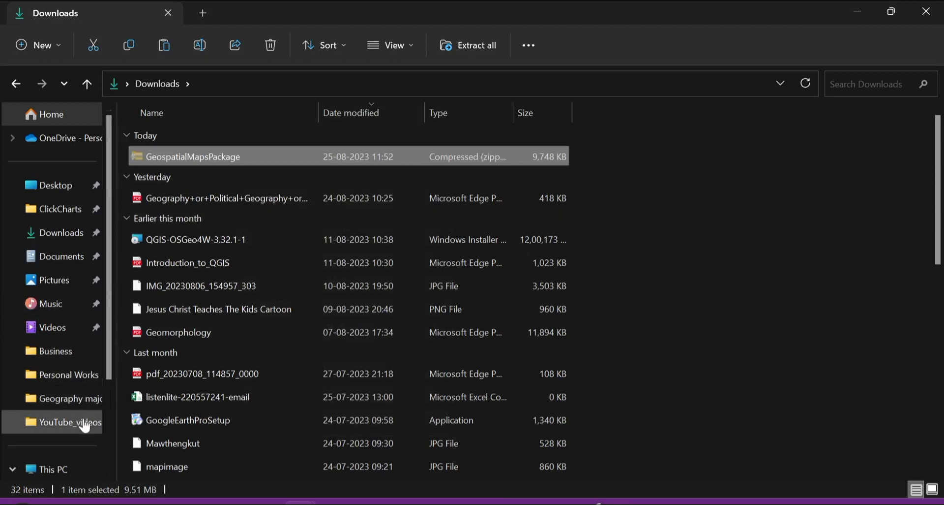
pyautogui.click(80, 403)
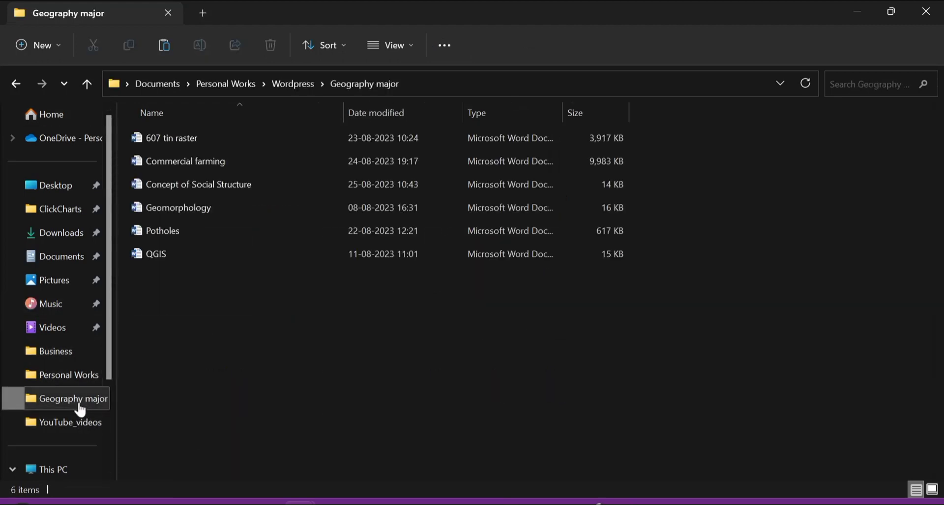
pyautogui.click(81, 422)
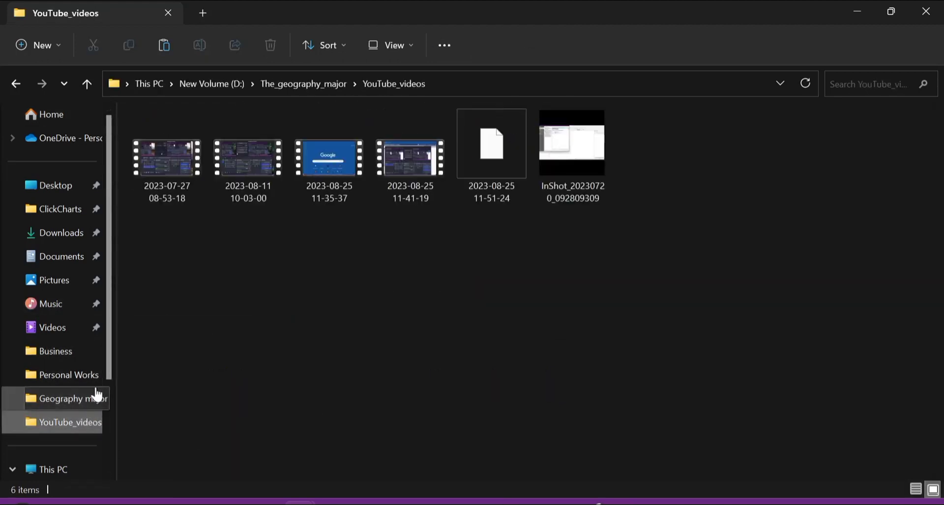
pyautogui.click(85, 77)
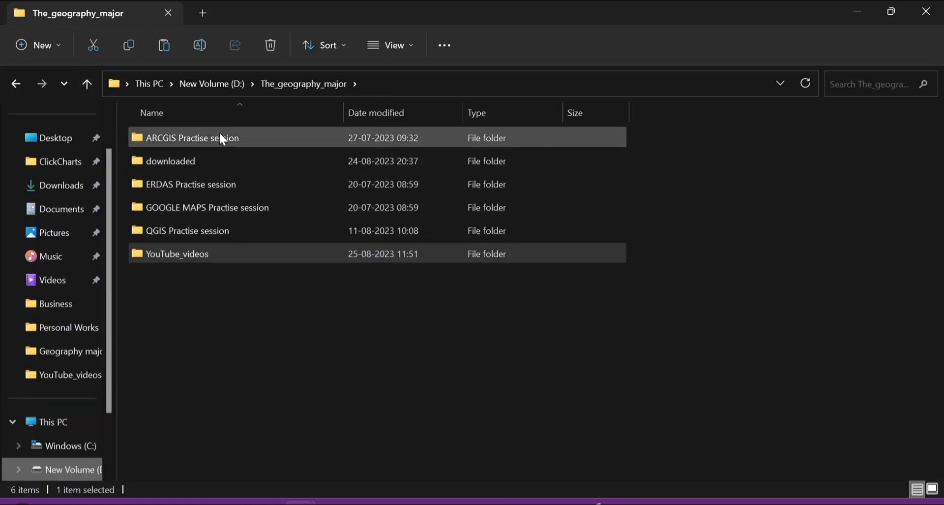
pyautogui.doubleClick(225, 158)
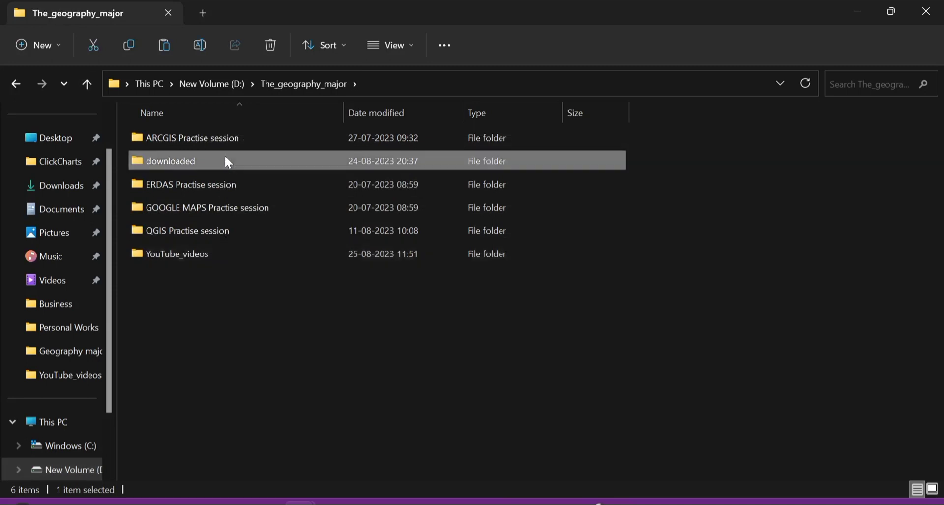
pyautogui.rightClick(298, 285)
pyautogui.click(322, 309)
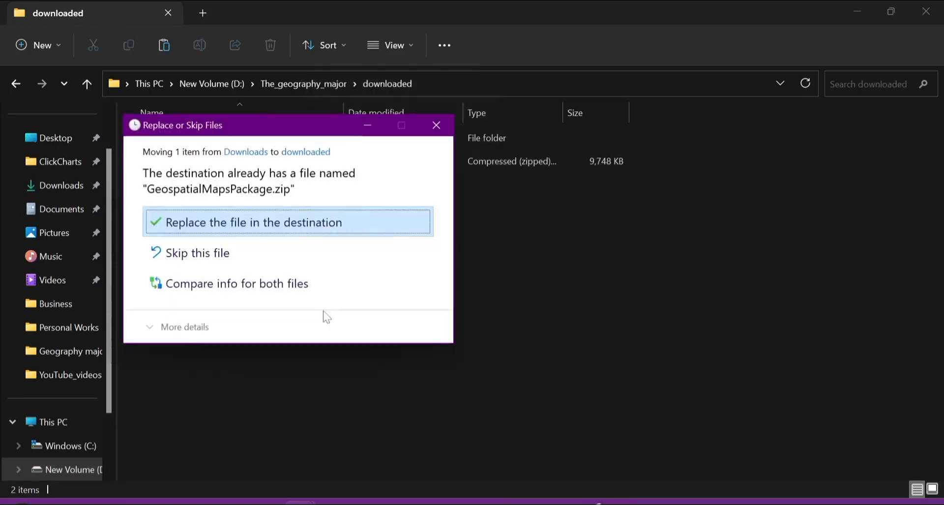
pyautogui.click(293, 223)
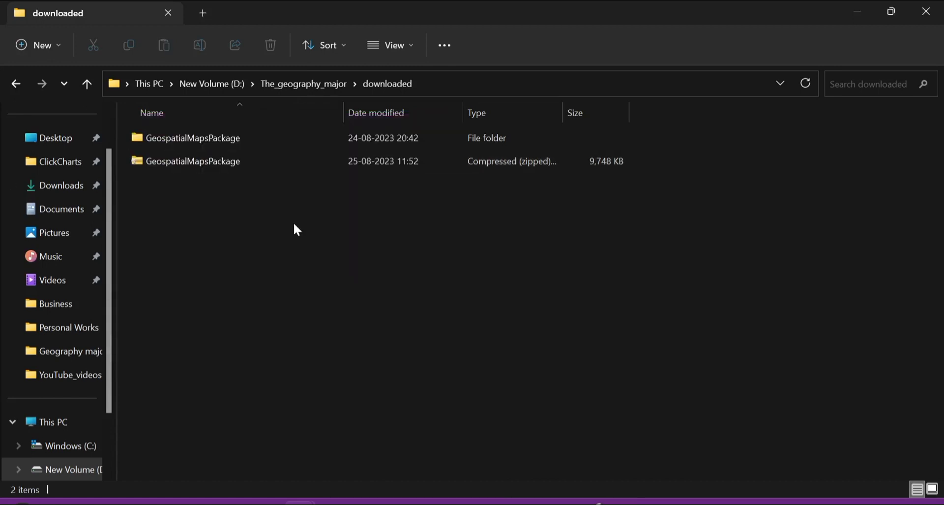
# - Open the extracted GeospatialMapsPackage folder and search Windows for arcmap
pyautogui.click(294, 160)
pyautogui.rightClick(294, 161)
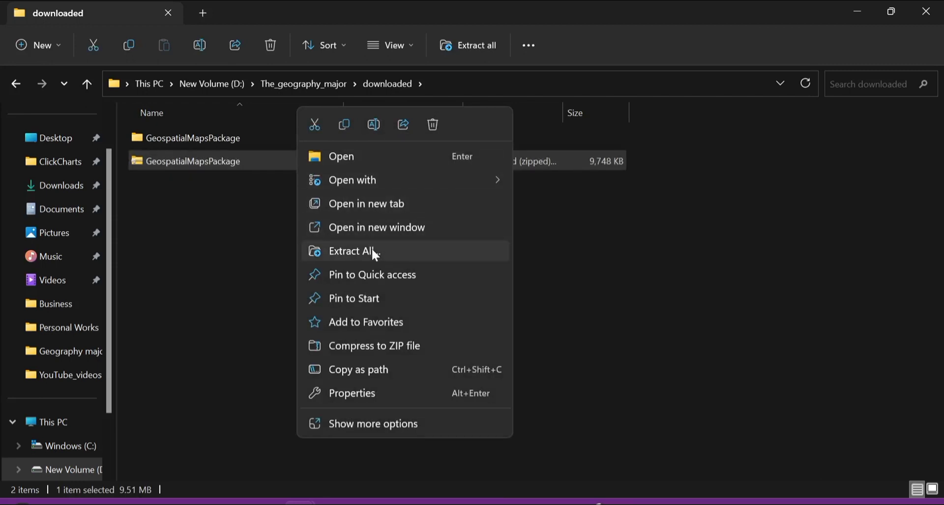
pyautogui.click(243, 217)
pyautogui.doubleClick(241, 140)
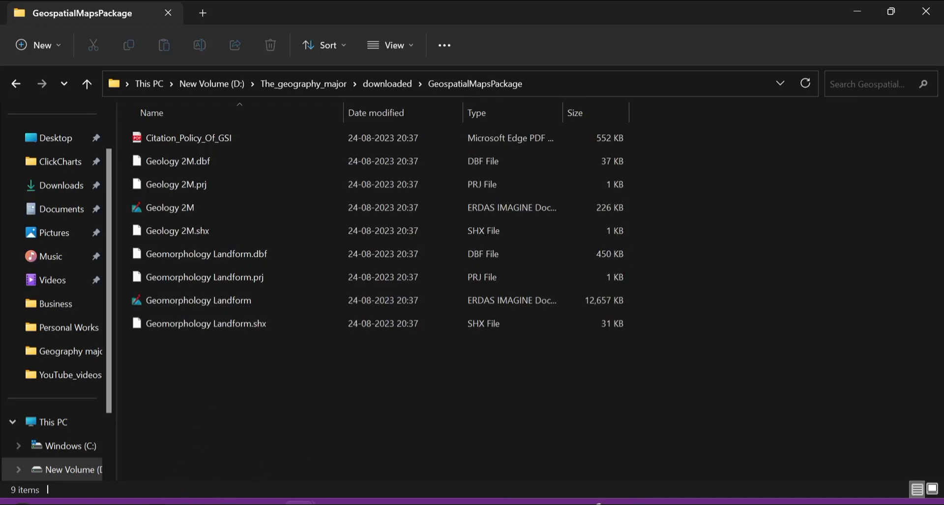
pyautogui.click(173, 503)
pyautogui.write('arcmap')
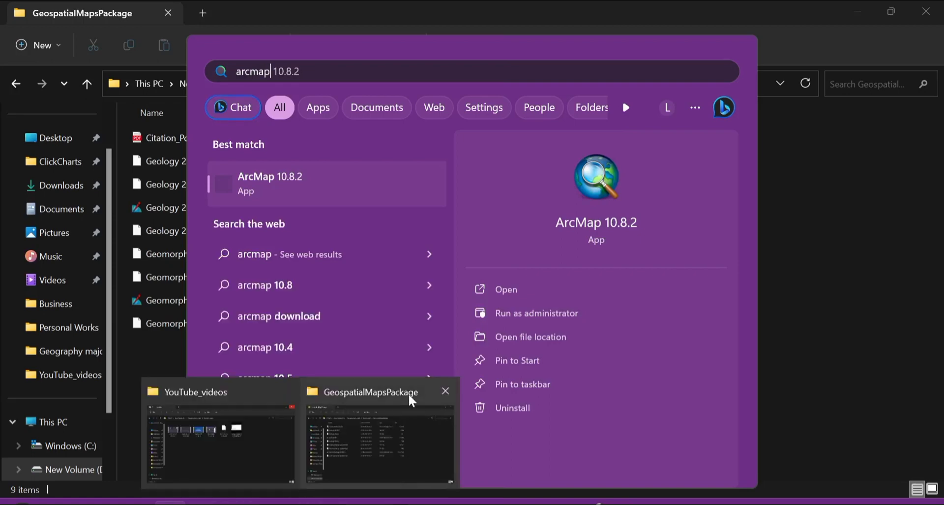
# - Launch ArcMap 10.8.2 from the search results, opening an Untitled map
pyautogui.click(275, 199)
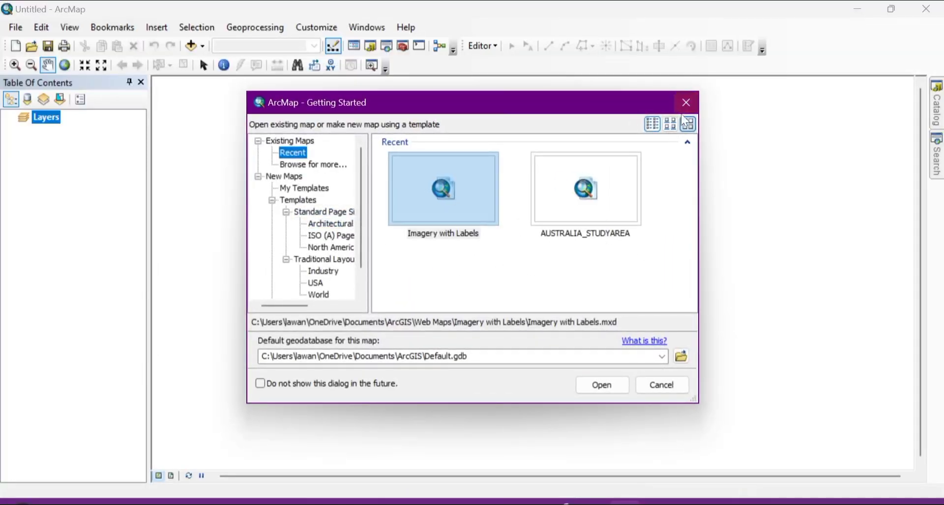
# - Add the Geology 2M and Geomorphology Landform shapefiles, then switch off Geomorphology Landform
pyautogui.click(688, 102)
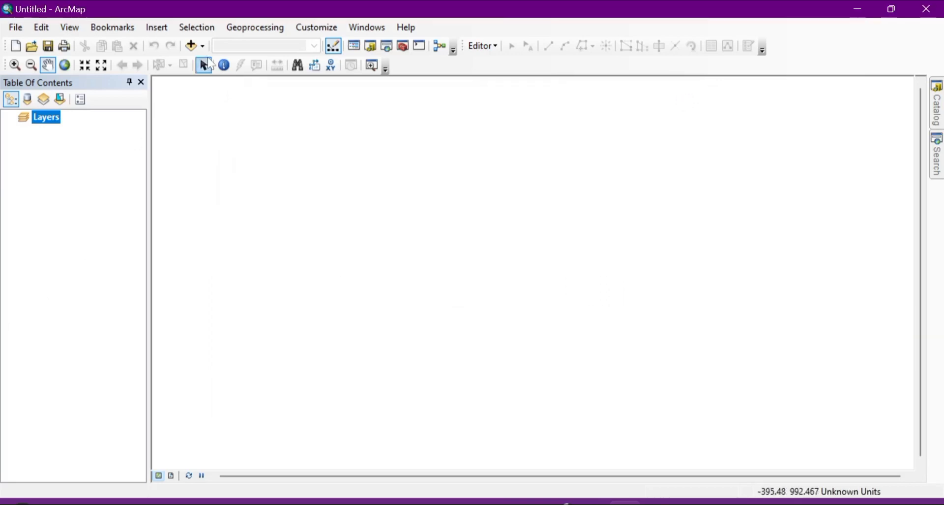
pyautogui.click(190, 49)
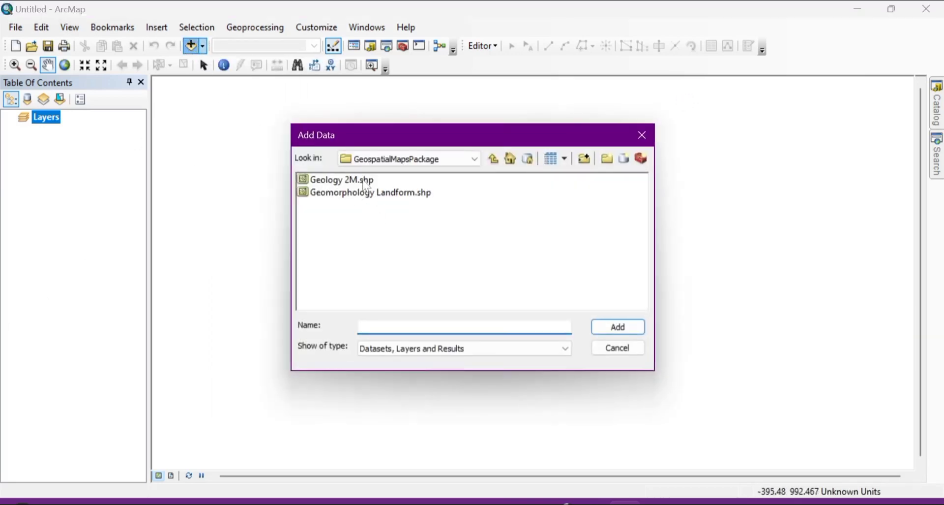
pyautogui.click(365, 182)
pyautogui.keyDown('shift'); pyautogui.click(366, 193); pyautogui.keyUp('shift')
pyautogui.click(613, 334)
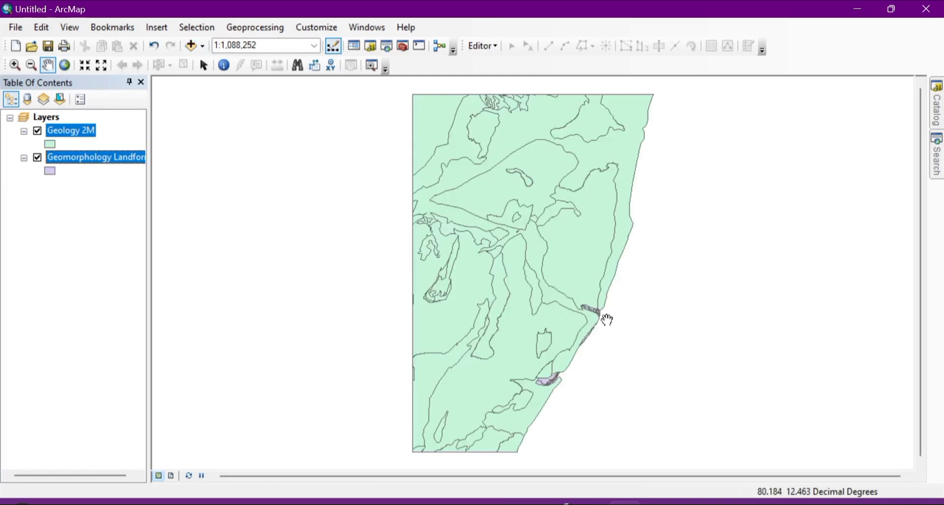
pyautogui.click(38, 158)
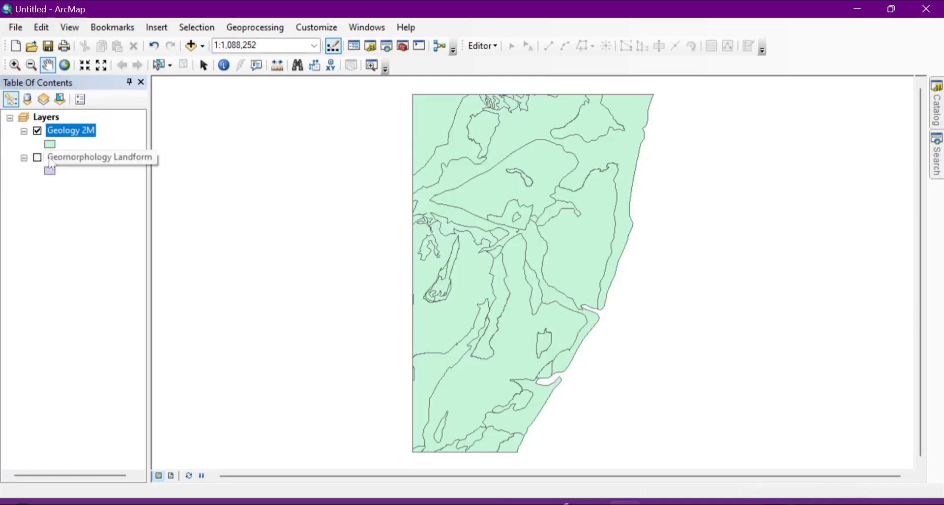
# - Symbolize Geology 2M by unique STRATIGRAP values with all values added, then hide the layer
pyautogui.rightClick(79, 136)
pyautogui.click(121, 124)
pyautogui.click(78, 136)
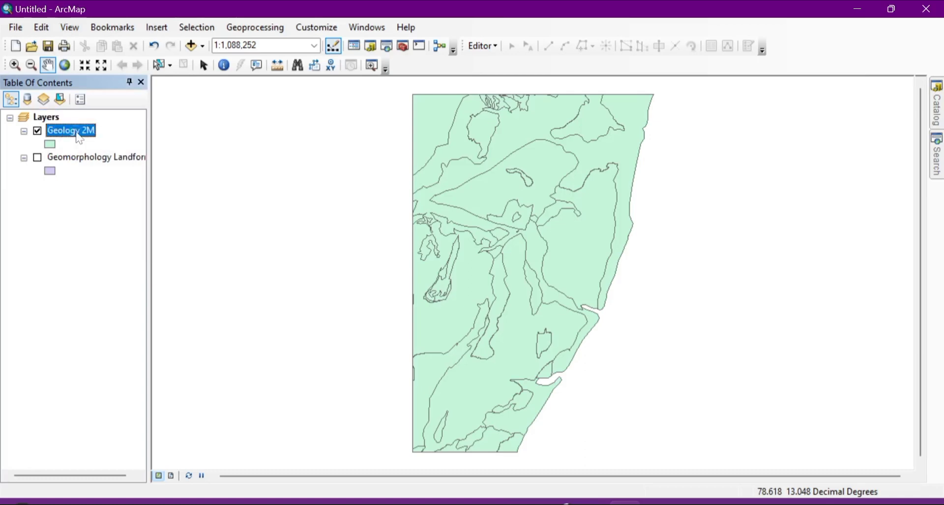
pyautogui.rightClick(80, 136)
pyautogui.click(143, 440)
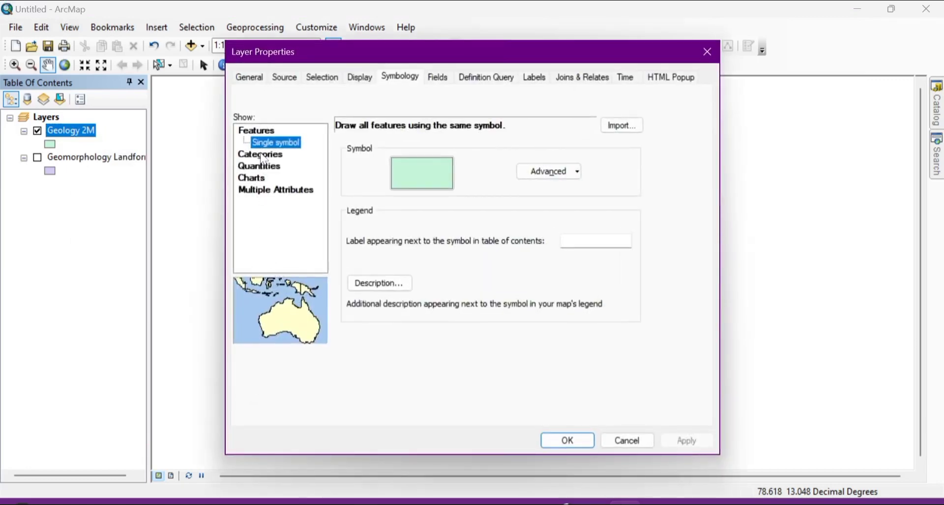
pyautogui.click(260, 154)
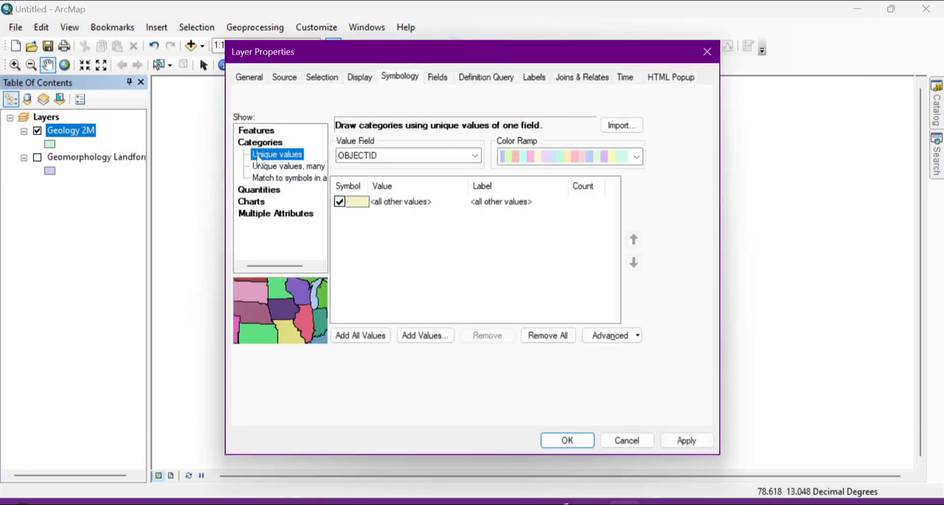
pyautogui.click(386, 154)
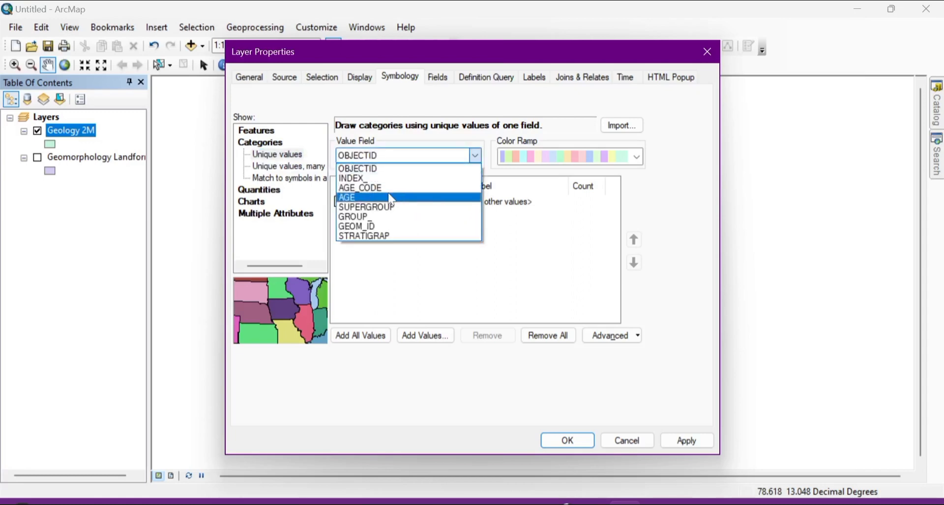
pyautogui.click(390, 236)
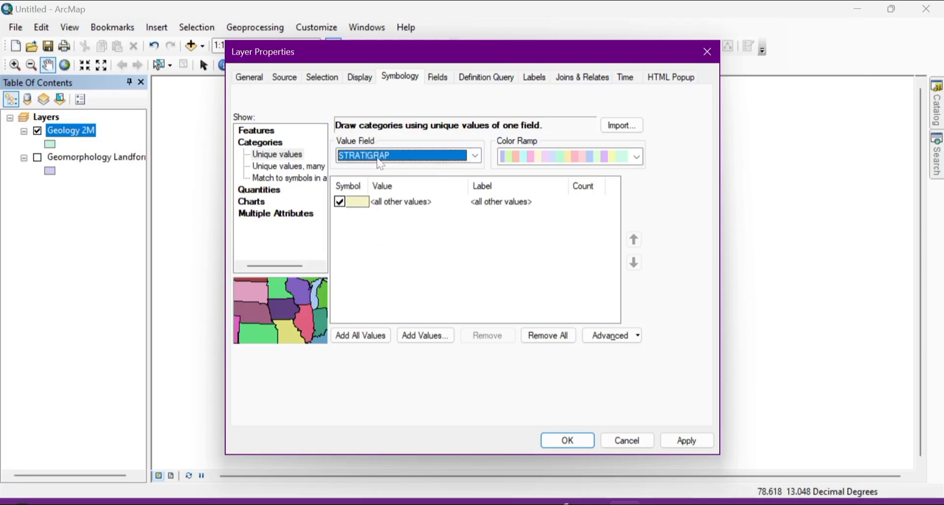
pyautogui.click(350, 345)
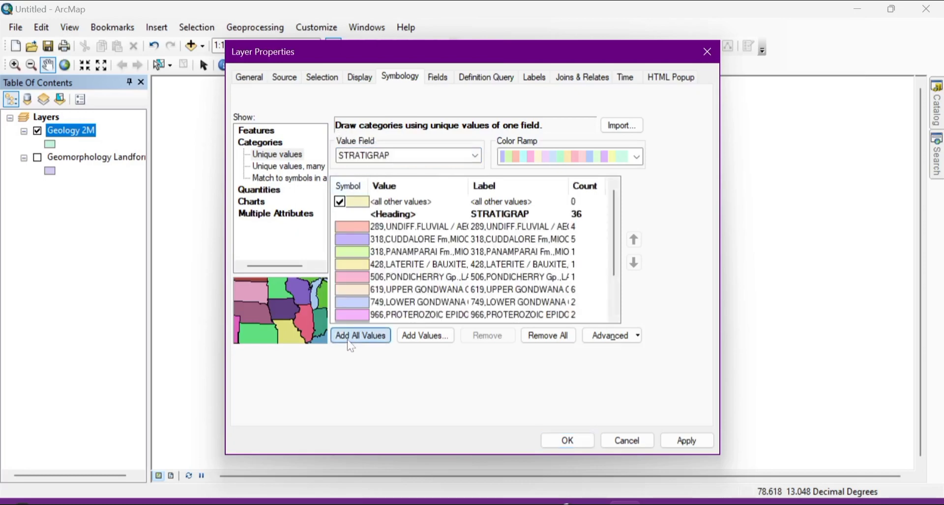
pyautogui.scroll(-2, 481, 263)
pyautogui.scroll(2, 482, 263)
pyautogui.scroll(-2, 481, 264)
pyautogui.scroll(2, 481, 264)
pyautogui.click(569, 440)
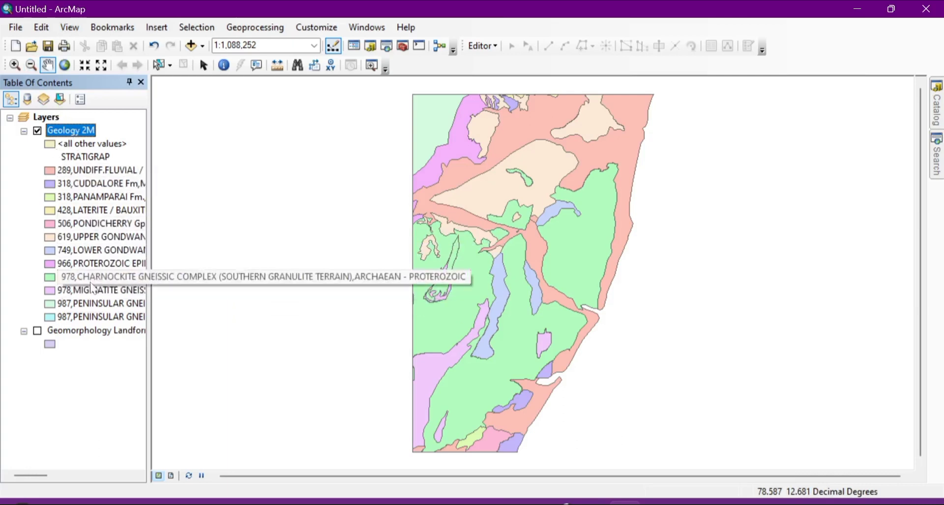
pyautogui.click(38, 131)
# - Turn on Geomorphology Landform and colour it by unique GEOMORPHOL values, adding all values
pyautogui.click(37, 331)
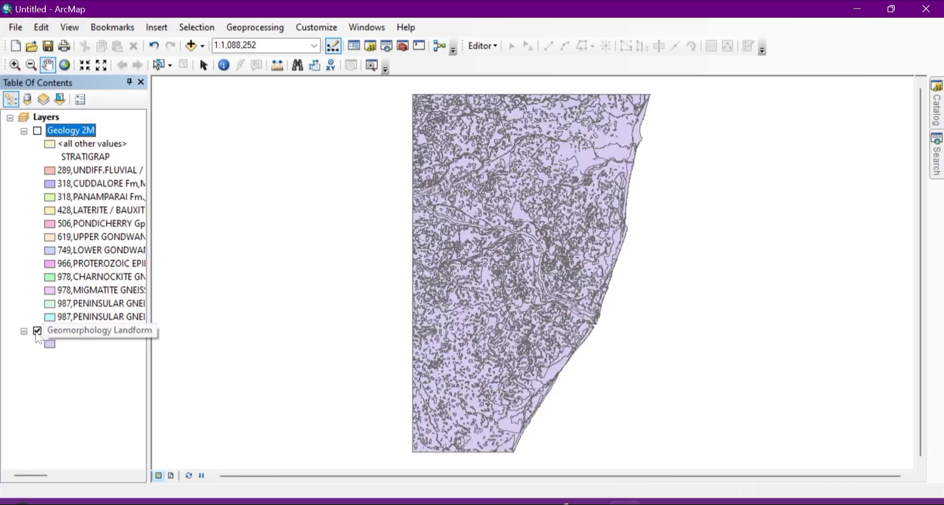
pyautogui.rightClick(65, 331)
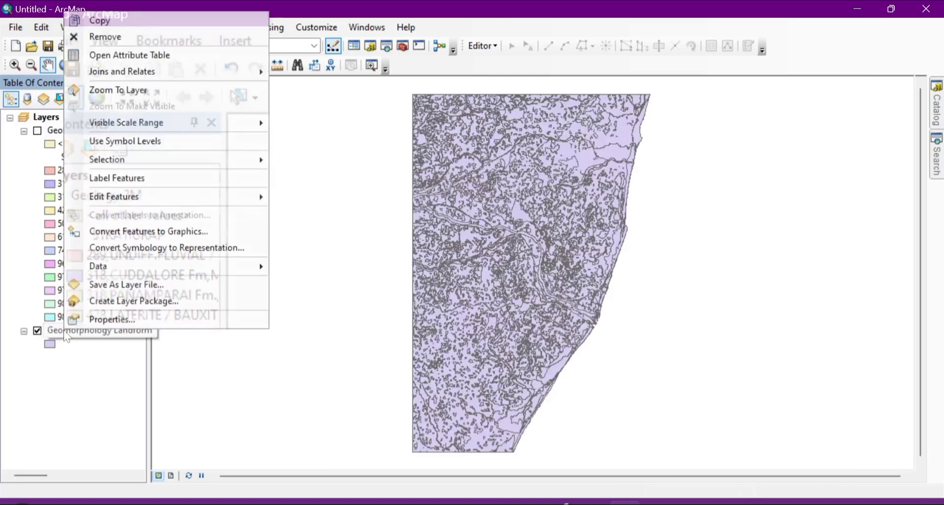
pyautogui.click(102, 319)
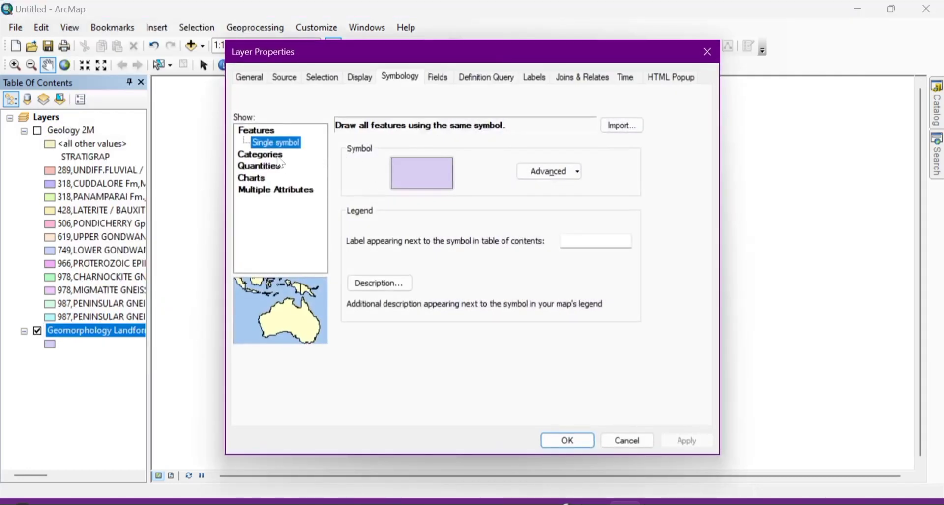
pyautogui.click(265, 155)
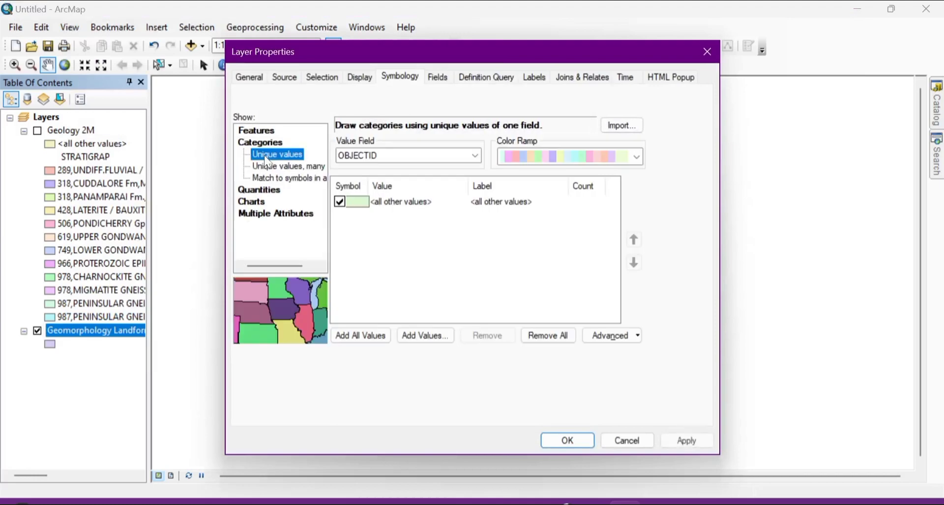
pyautogui.click(361, 154)
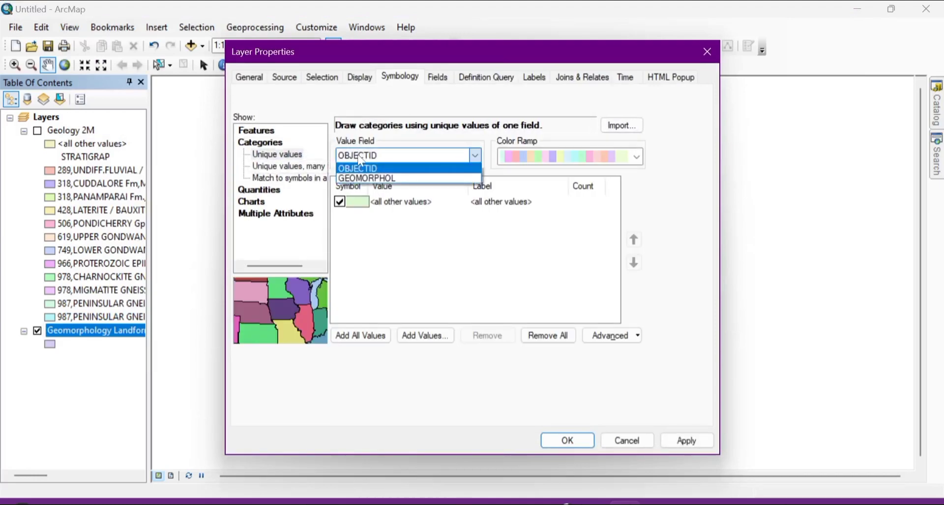
pyautogui.click(368, 178)
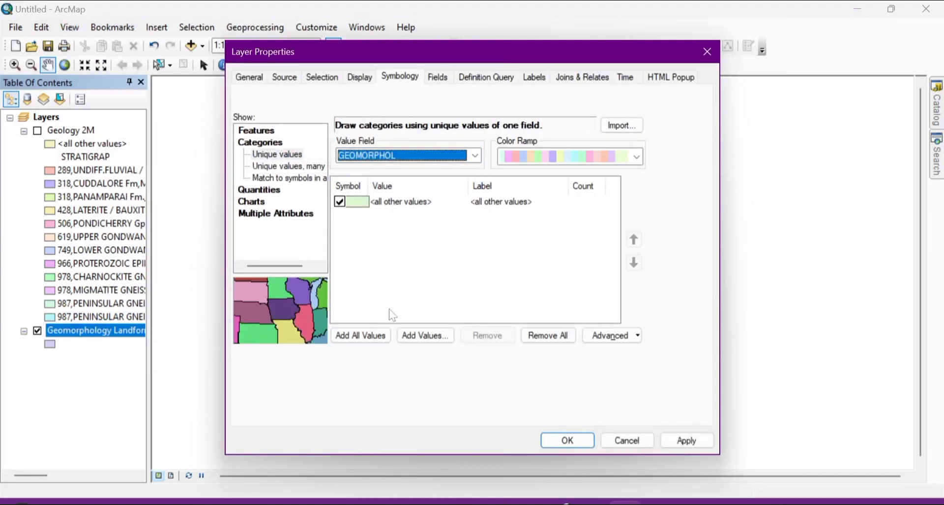
pyautogui.click(371, 336)
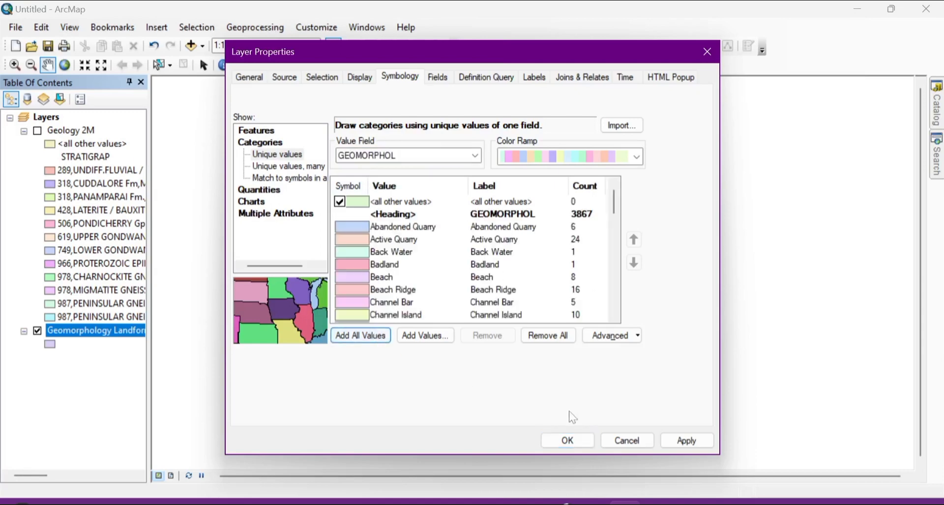
pyautogui.click(568, 439)
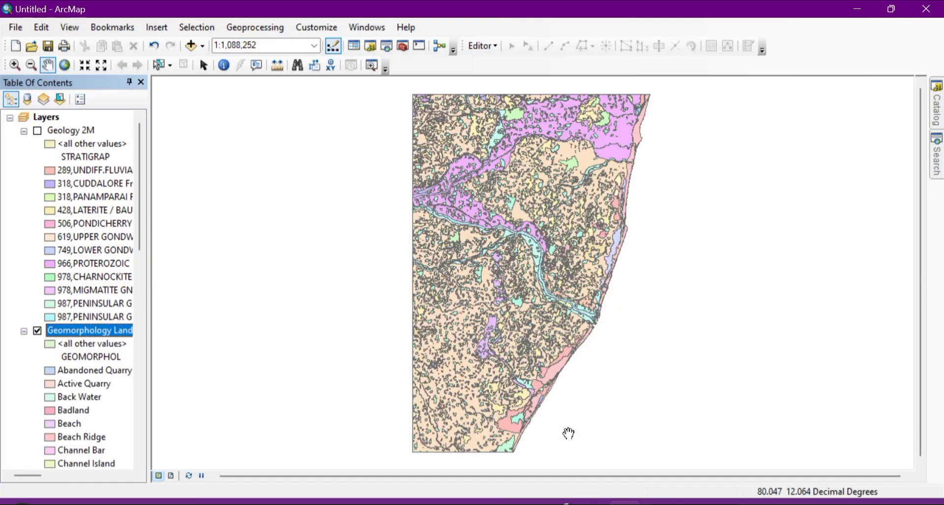
pyautogui.scroll(-1, 108, 306)
pyautogui.scroll(-5, 107, 306)
pyautogui.scroll(2, 103, 299)
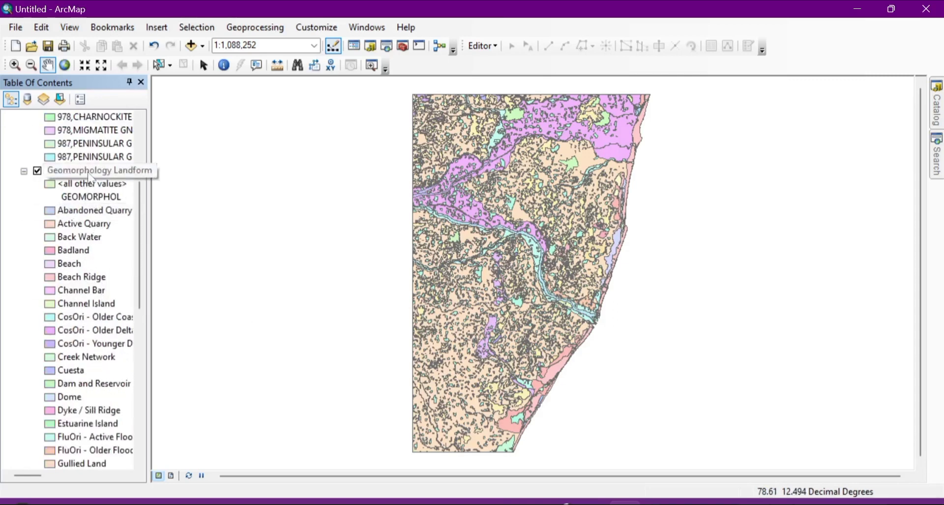
pyautogui.click(92, 172)
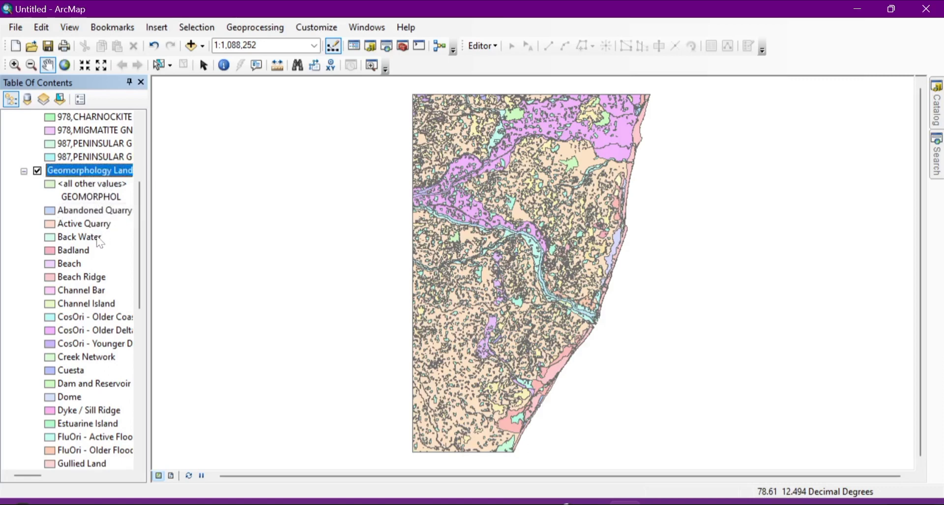
pyautogui.scroll(4, 100, 254)
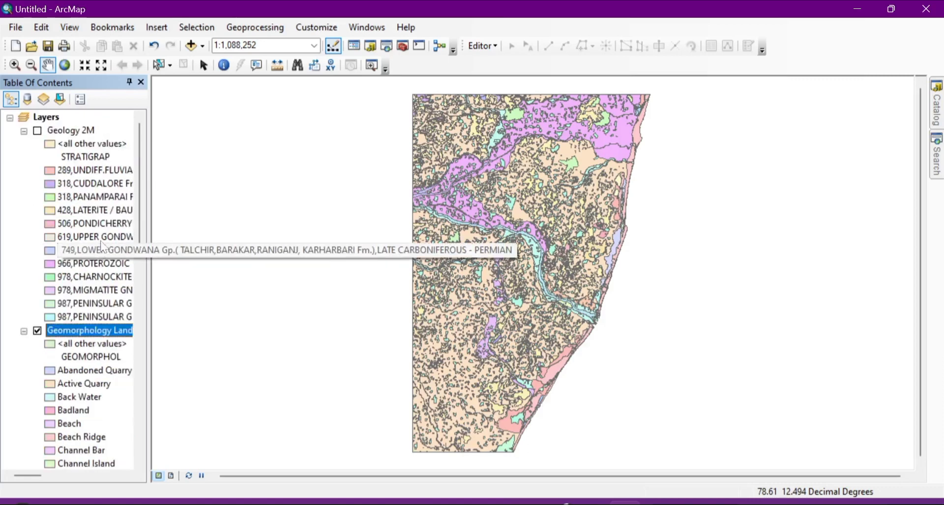
# - Show only Geology 2M and open its attribute table, scrolling to the STRATIGRAP column
pyautogui.click(41, 135)
pyautogui.click(39, 131)
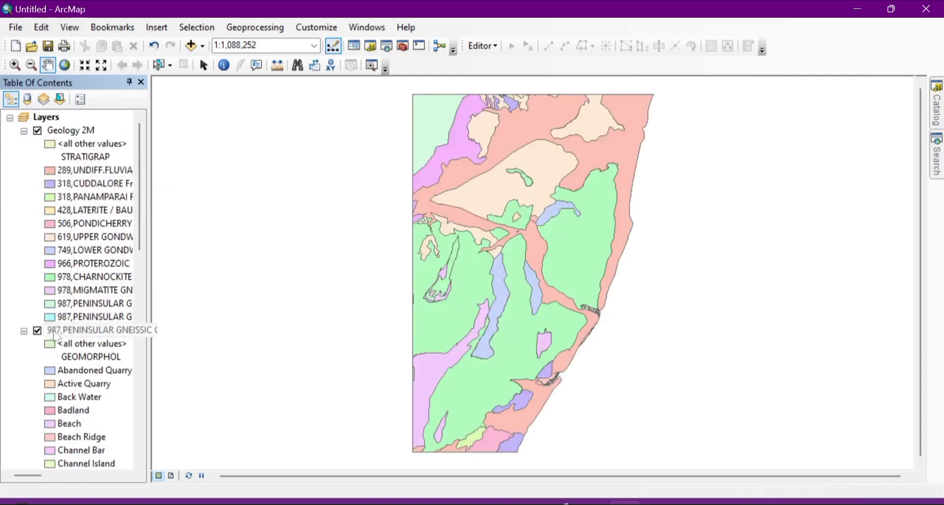
pyautogui.click(37, 331)
pyautogui.rightClick(76, 130)
pyautogui.click(107, 174)
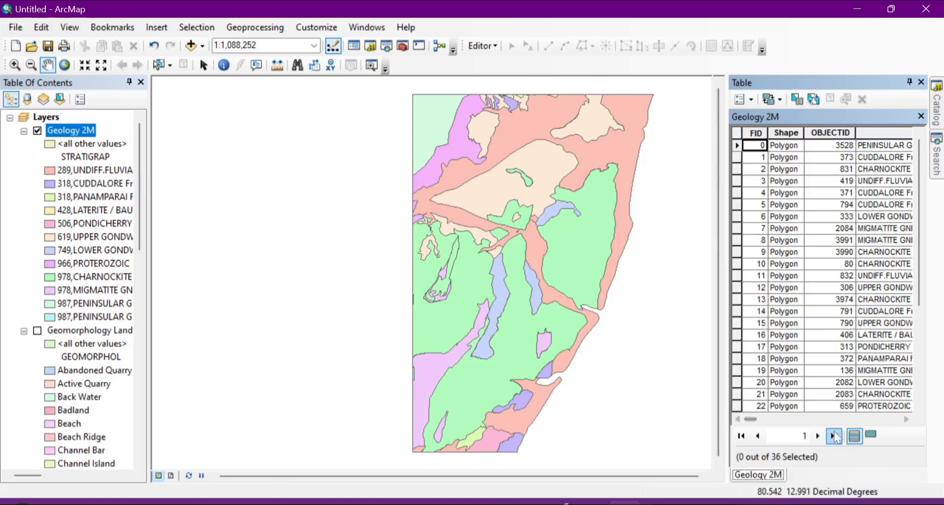
pyautogui.moveTo(754, 423); pyautogui.dragTo(909, 421)
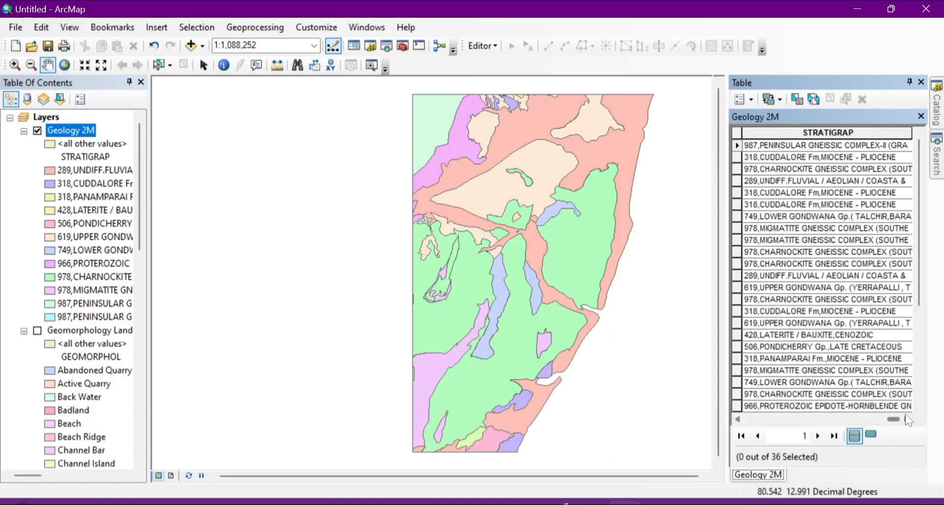
# - Turn Geomorphology Landform back on, select it, and close the Geology 2M table
pyautogui.click(39, 338)
pyautogui.click(37, 331)
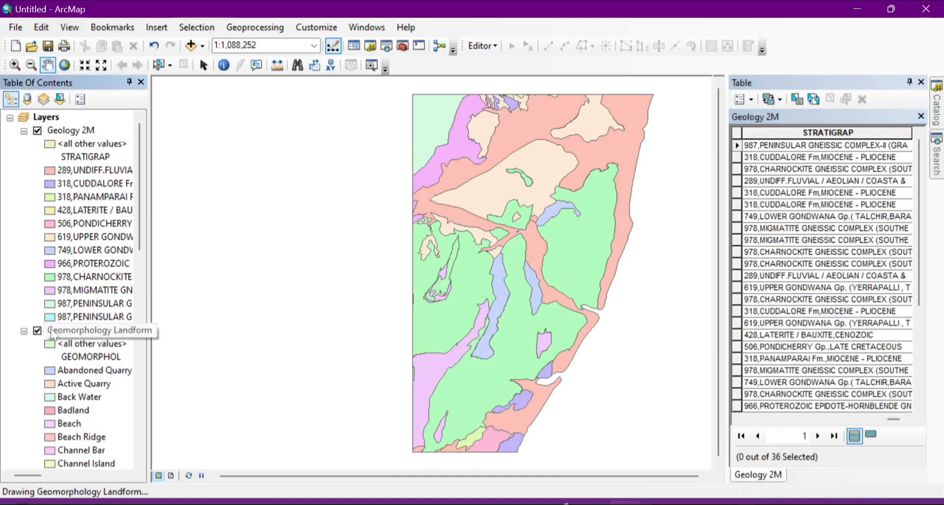
pyautogui.click(96, 331)
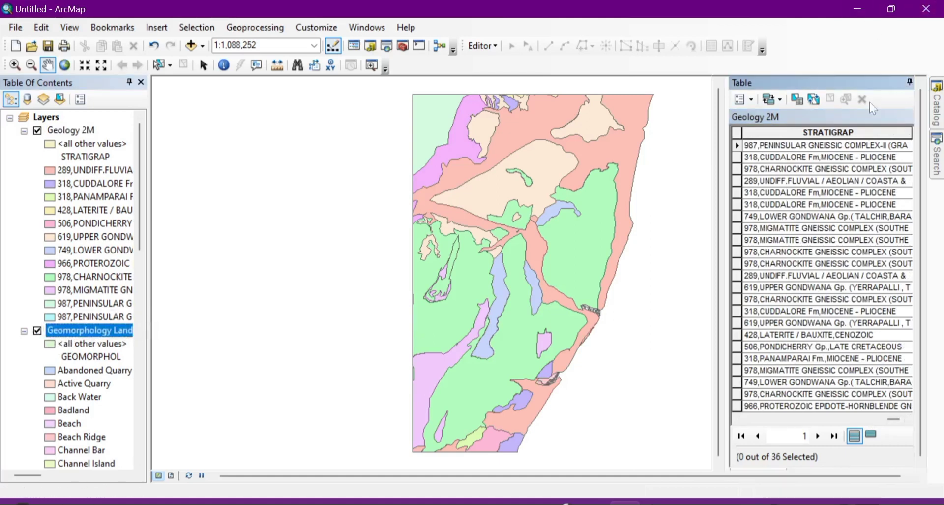
pyautogui.click(921, 82)
# - Open the Geomorphology Landform attribute table and scroll right to its GEOMORPHOL landform names
pyautogui.rightClick(100, 330)
pyautogui.click(203, 54)
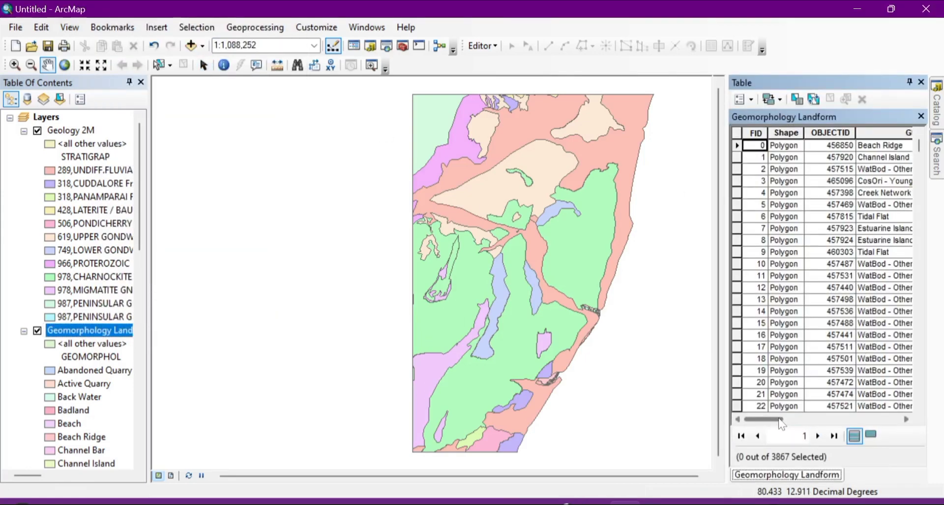
pyautogui.moveTo(797, 422); pyautogui.dragTo(902, 419)
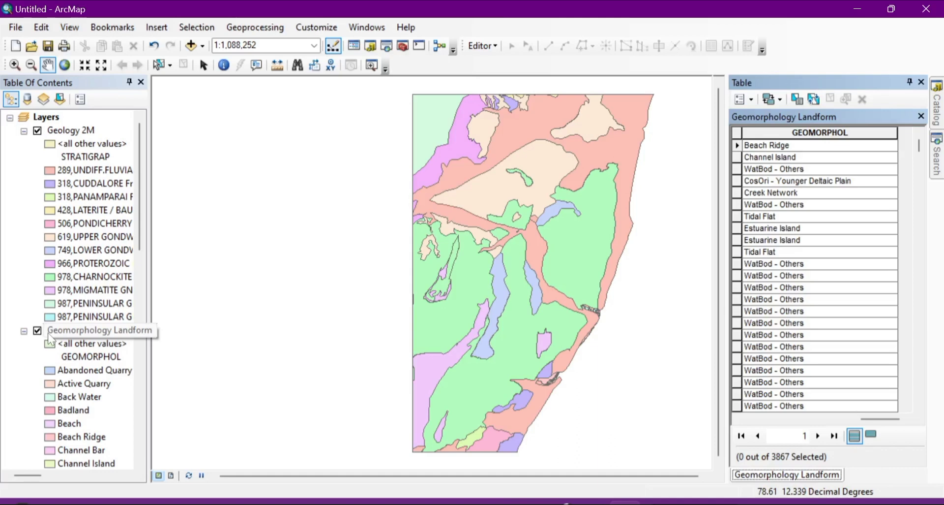
pyautogui.click(68, 331)
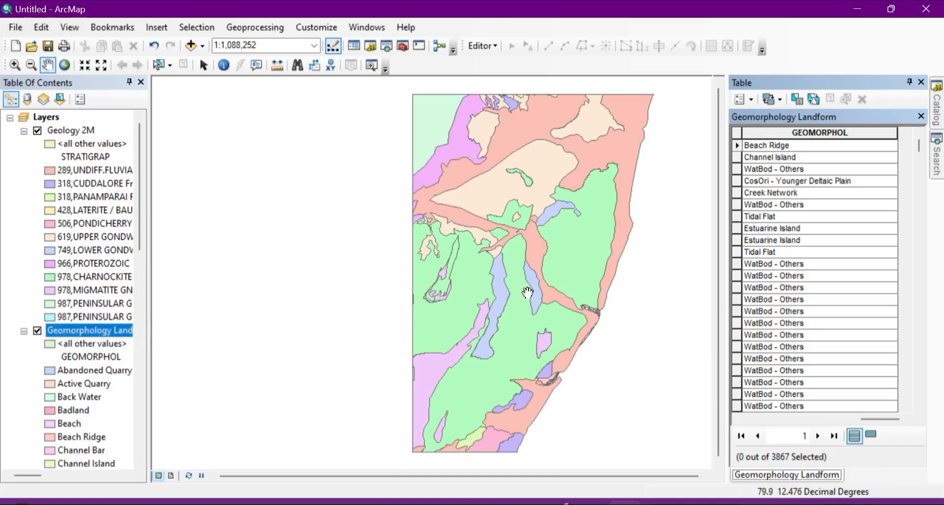
pyautogui.click(79, 334)
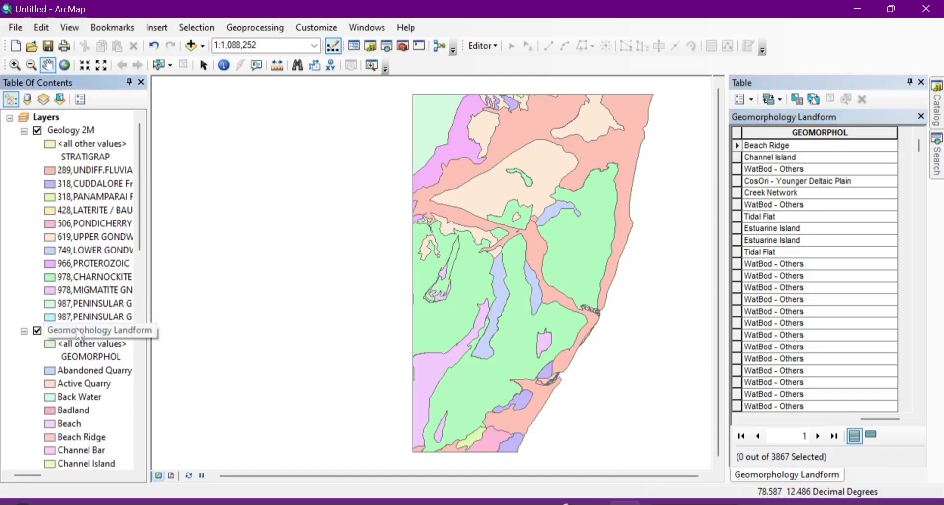